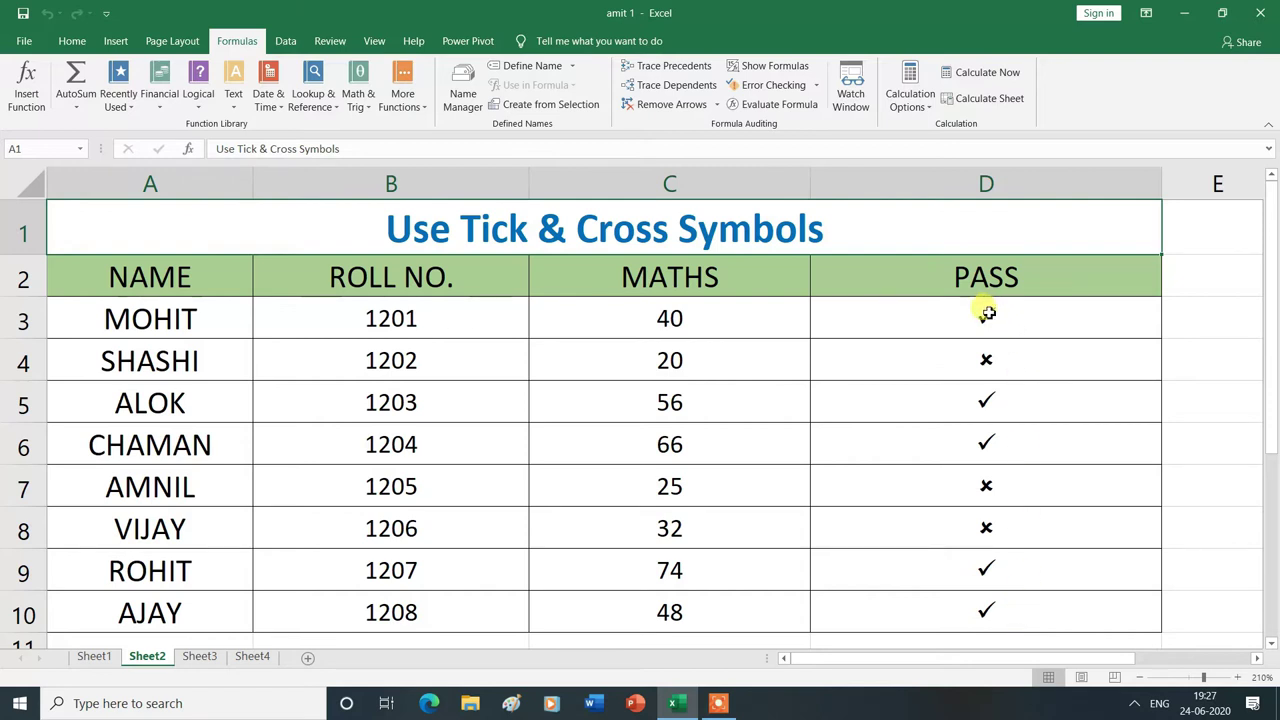
# Delete the existing tick and cross marks in D3:D10 and select cell D3
pyautogui.moveTo(985, 315); pyautogui.dragTo(987, 601)
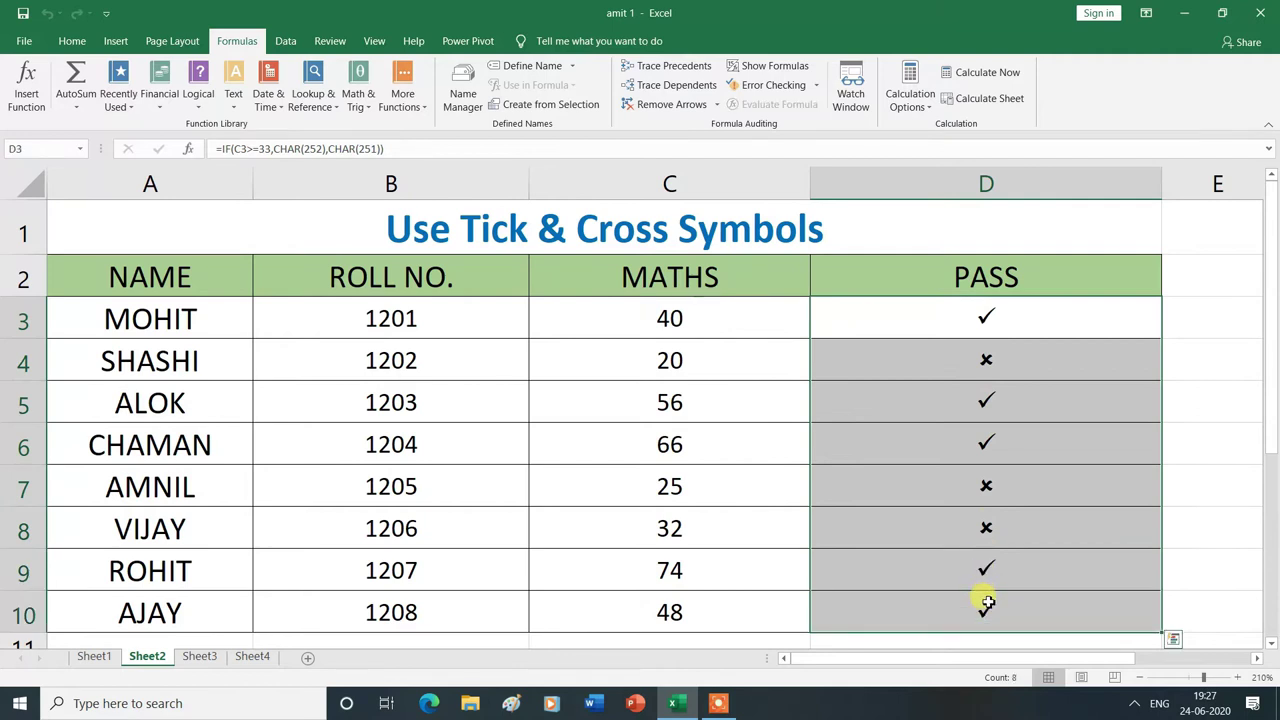
pyautogui.press('Delete')
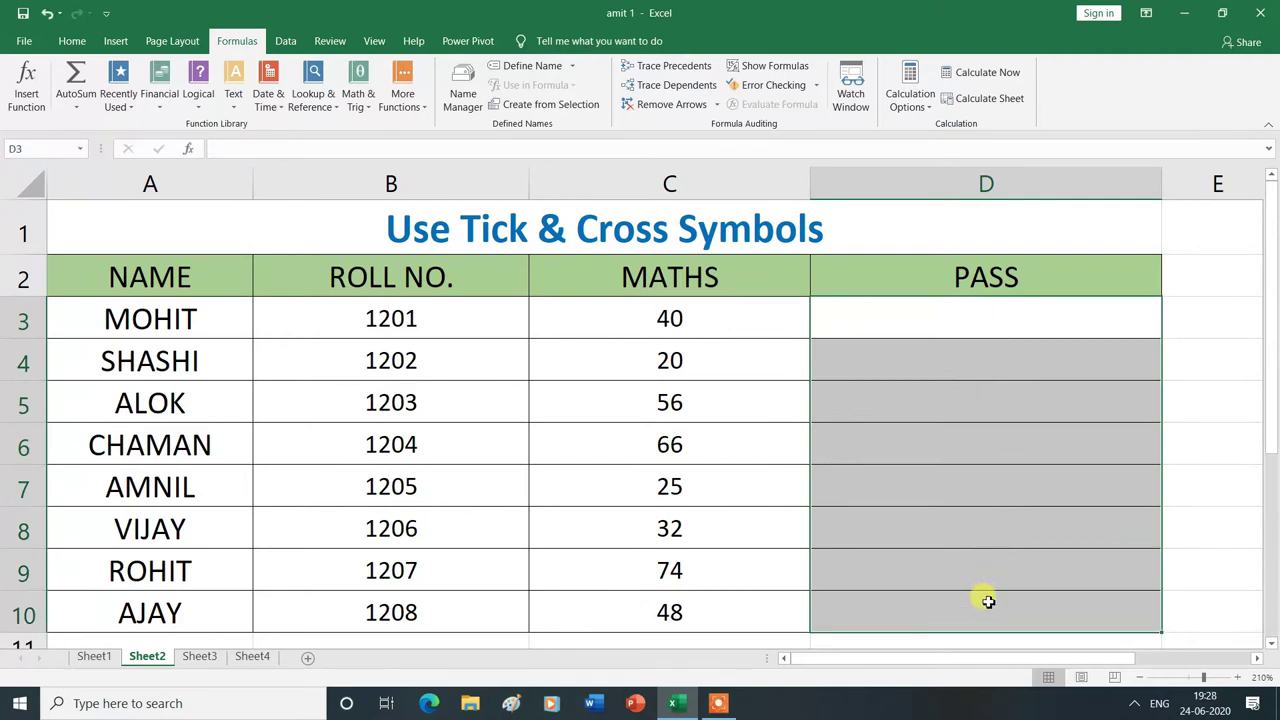
pyautogui.click(1208, 448)
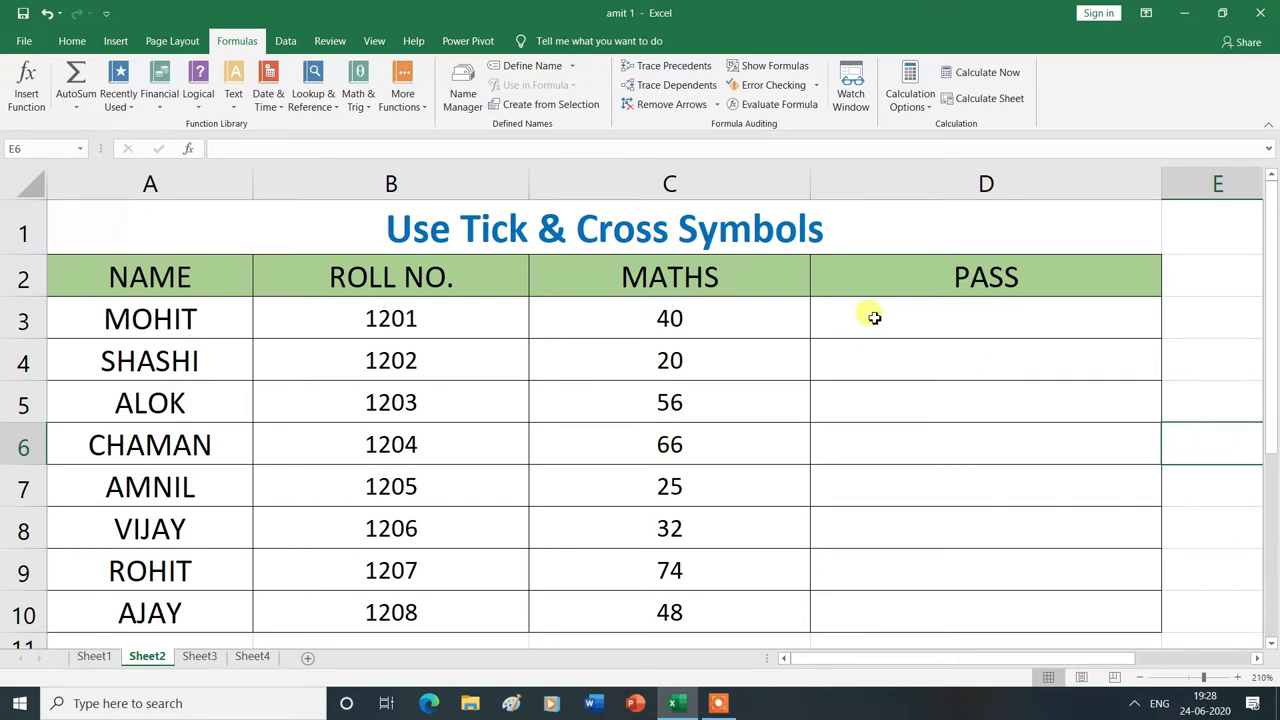
pyautogui.click(874, 317)
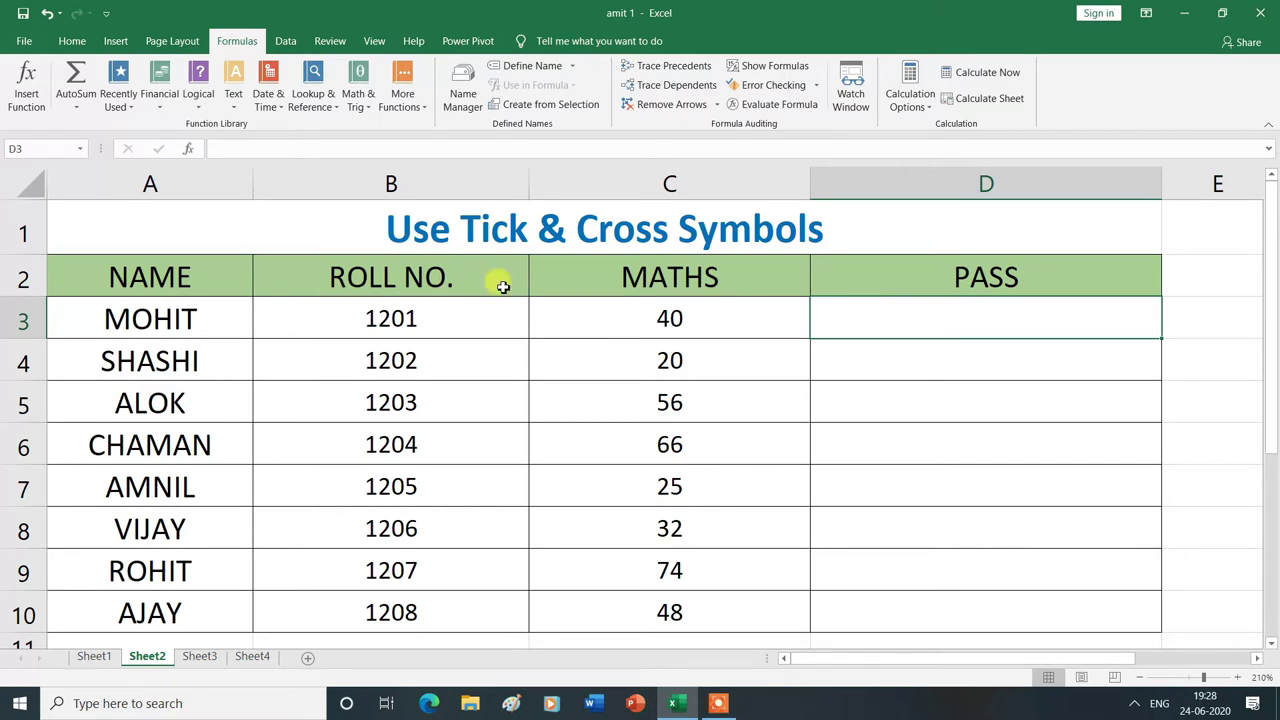
pyautogui.click(117, 42)
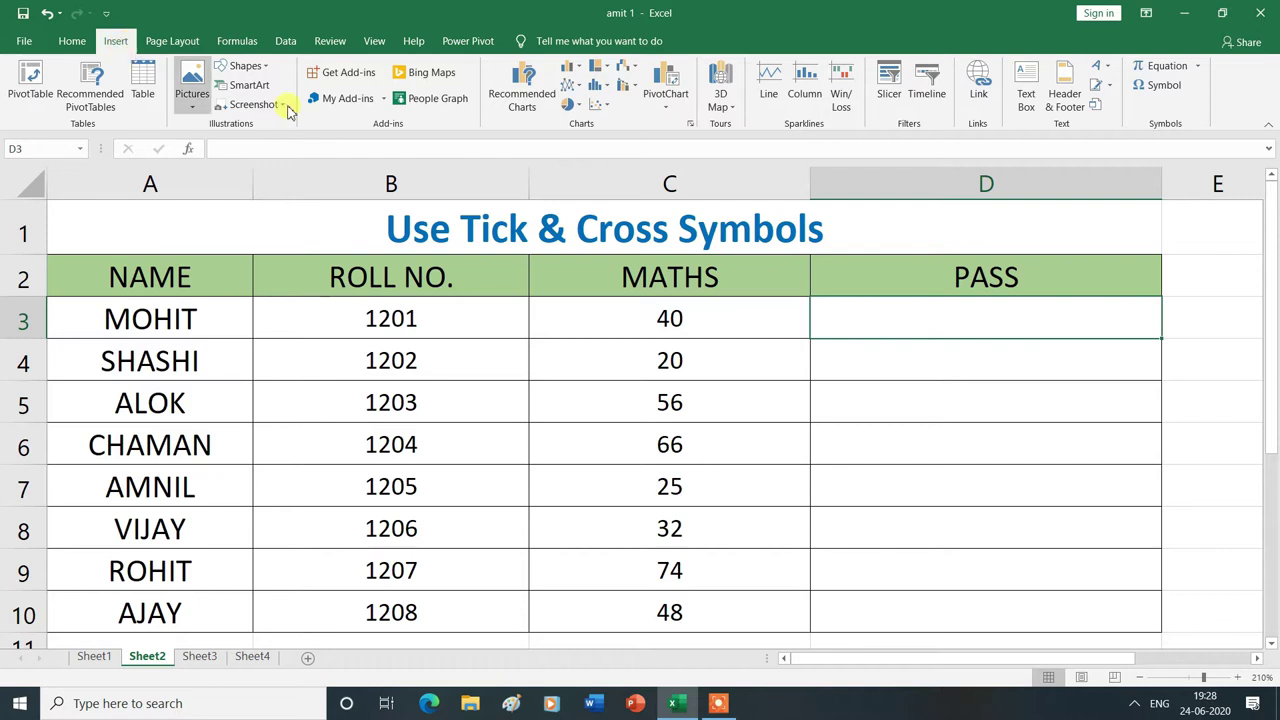
# Open the Symbol dialog, move it aside, and preview the Algerian and Arial Nova fonts
pyautogui.click(1166, 88)
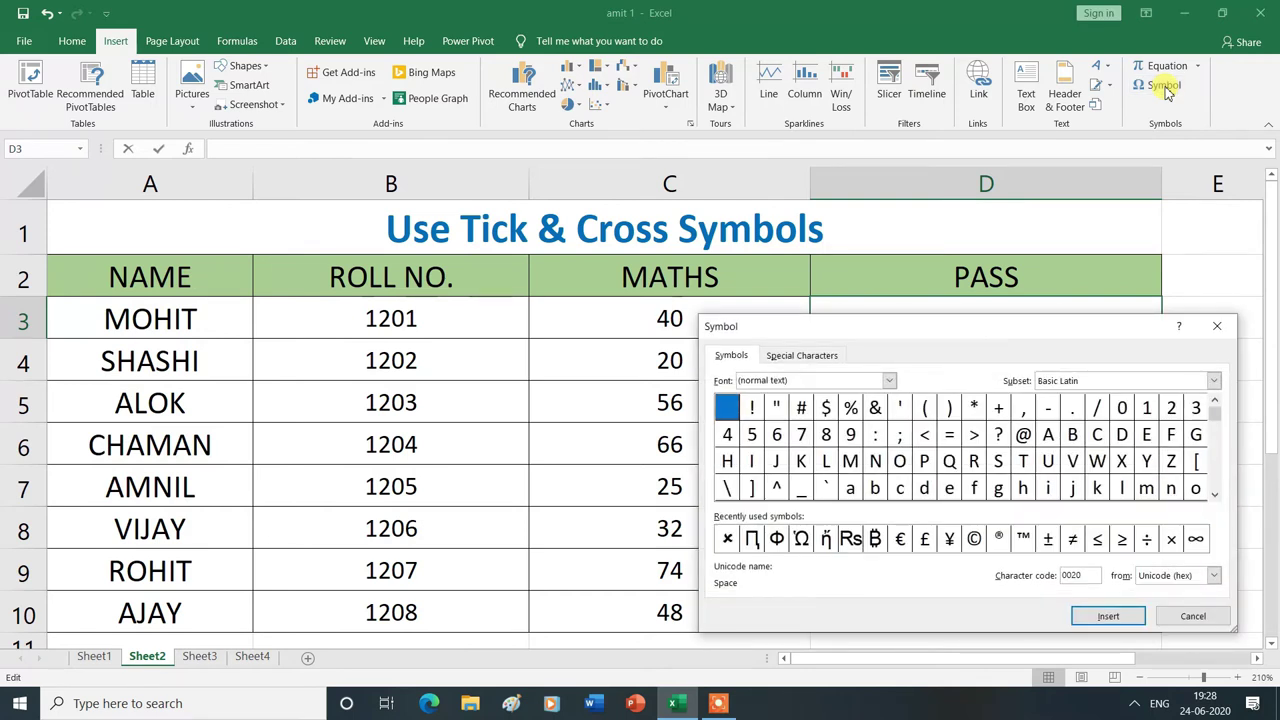
pyautogui.moveTo(1060, 326); pyautogui.dragTo(600, 205)
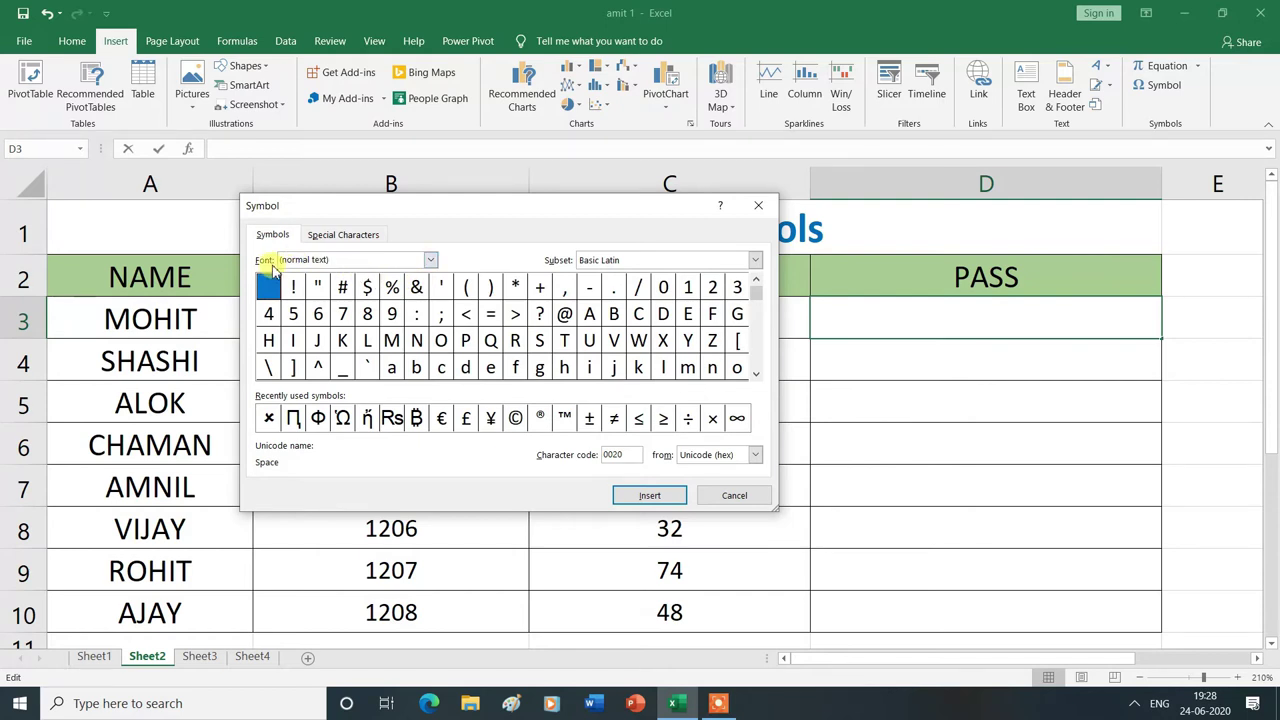
pyautogui.click(431, 261)
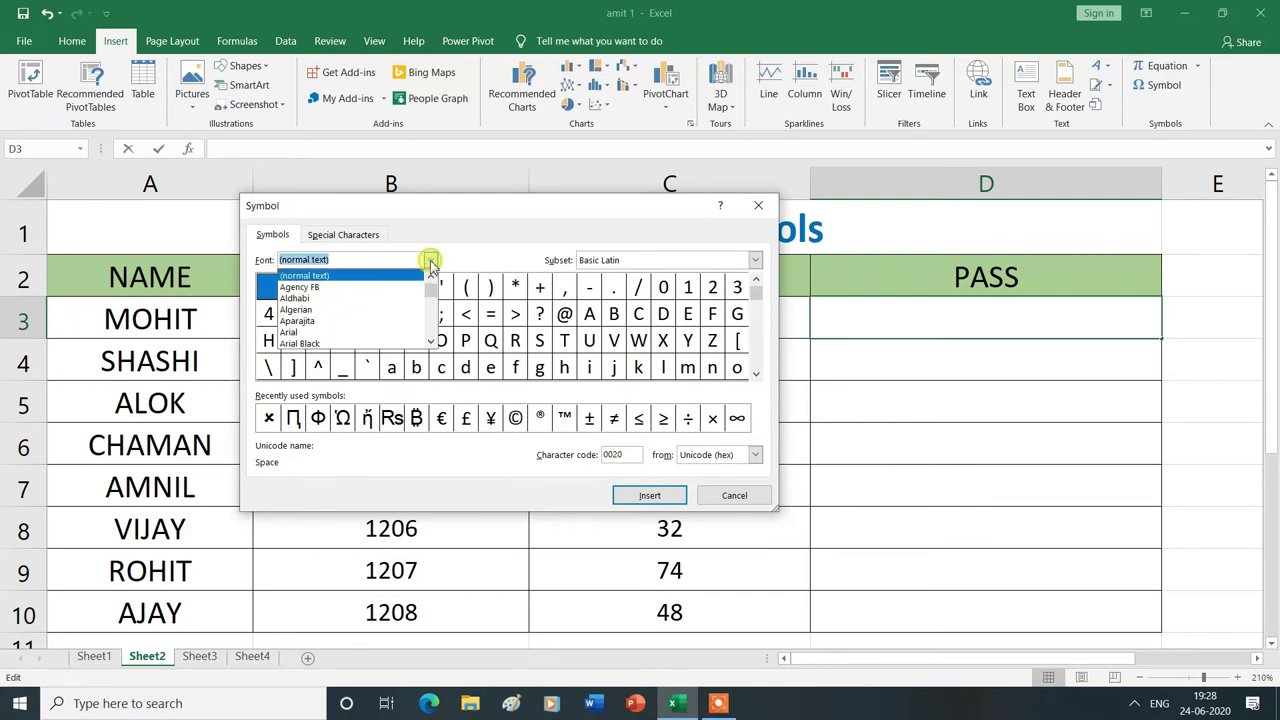
pyautogui.click(305, 311)
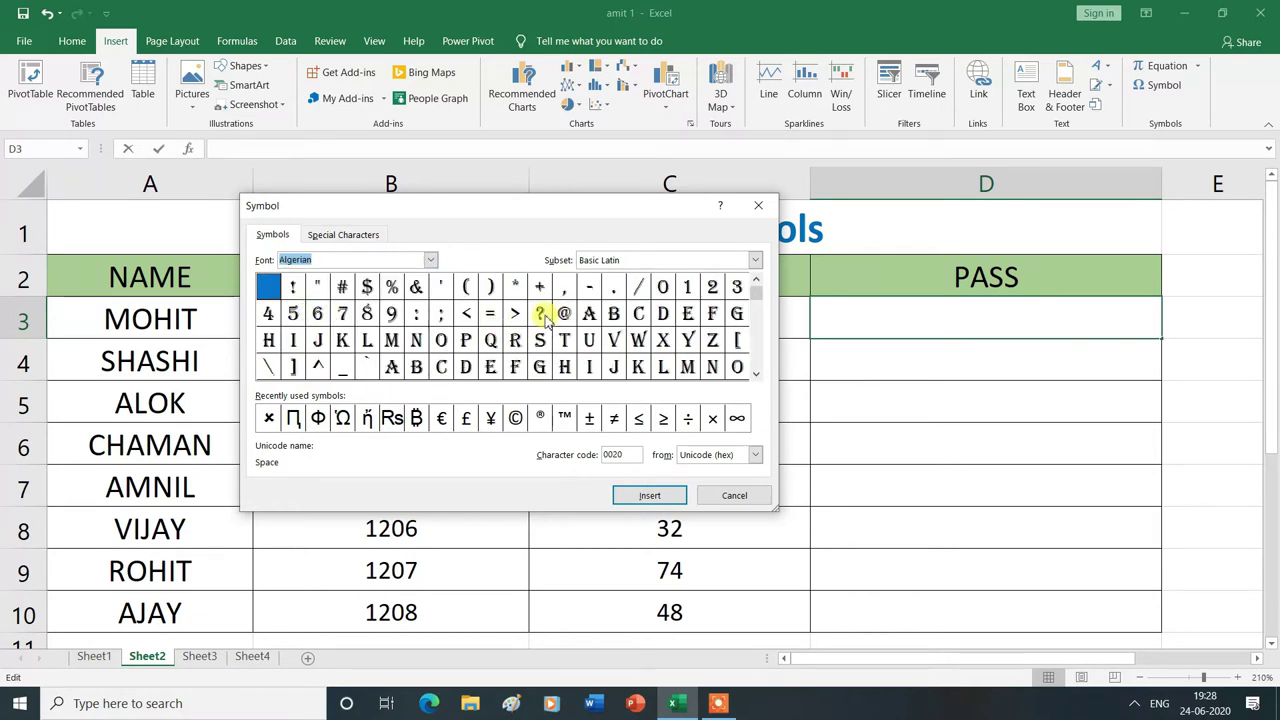
pyautogui.click(431, 260)
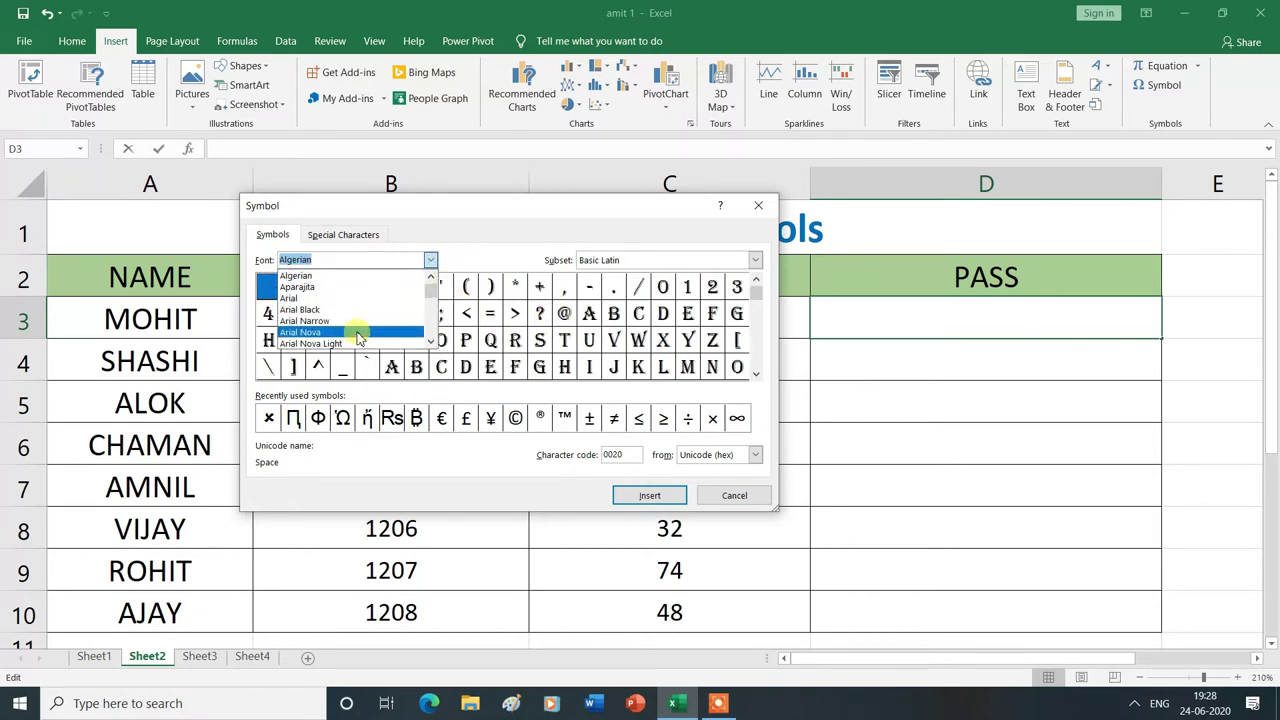
pyautogui.click(333, 335)
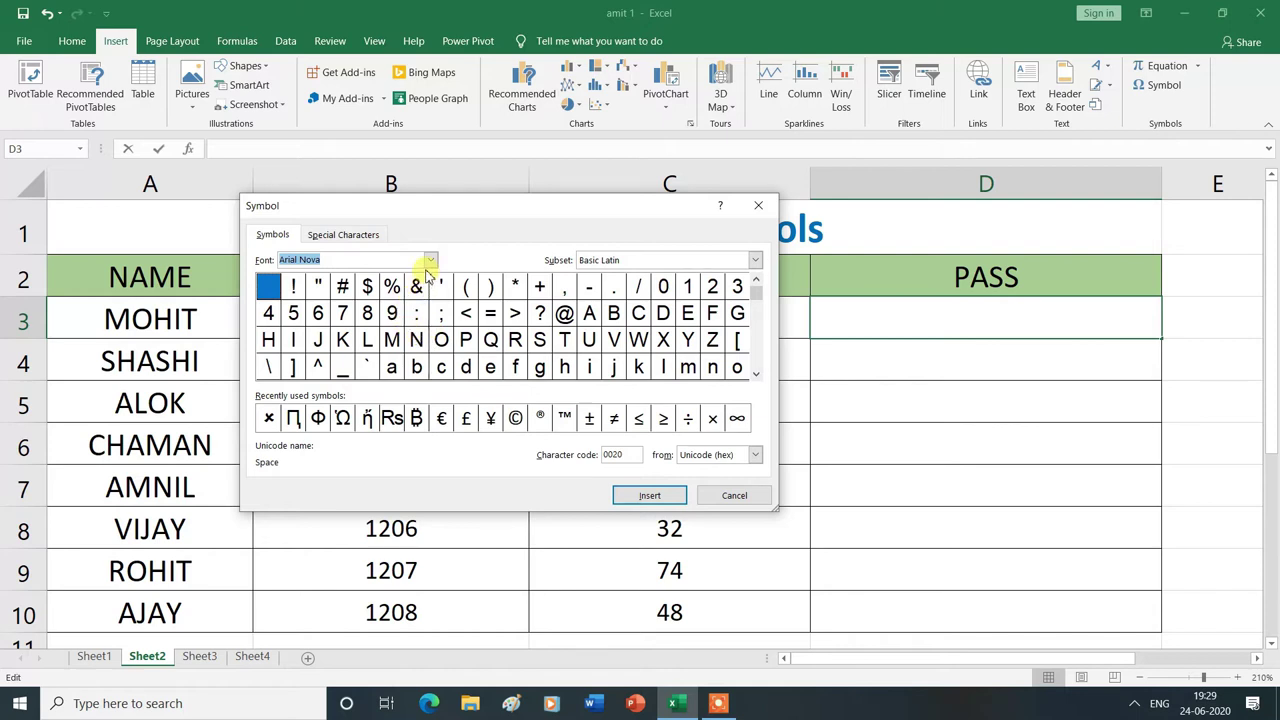
# Set the Symbol dialog's font to Wingdings
pyautogui.click(433, 260)
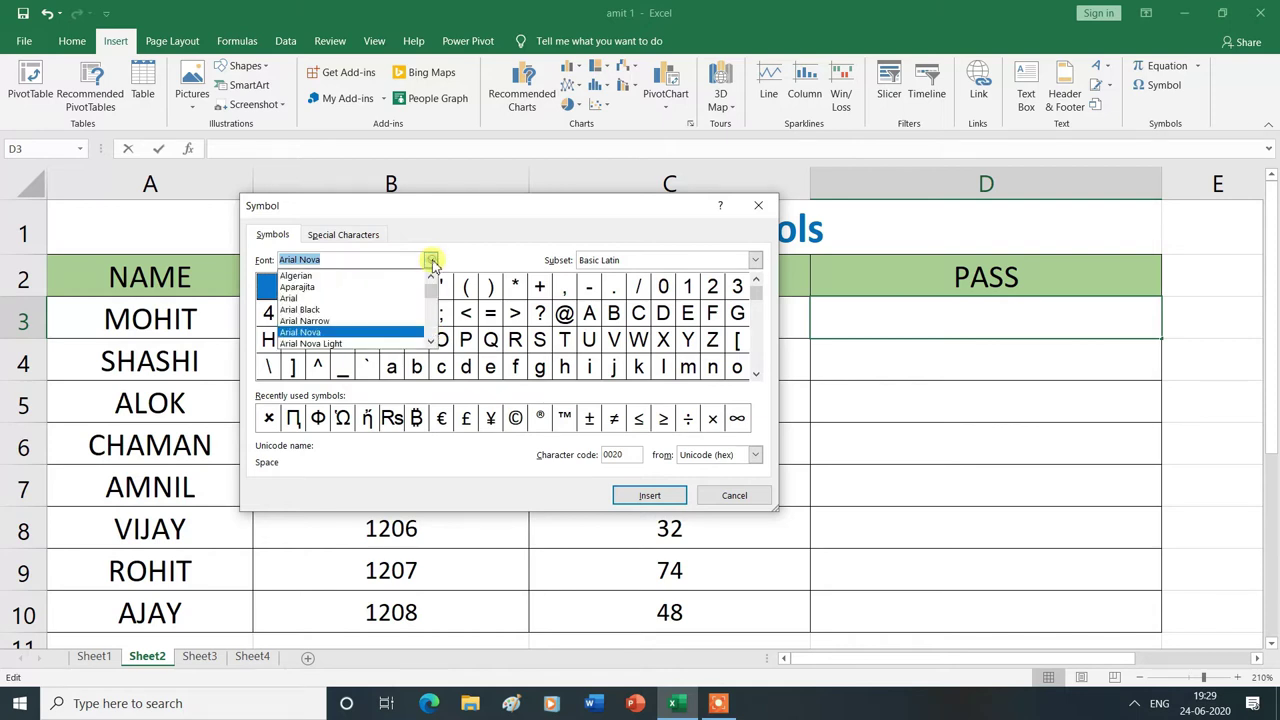
pyautogui.scroll(-10, 403, 313)
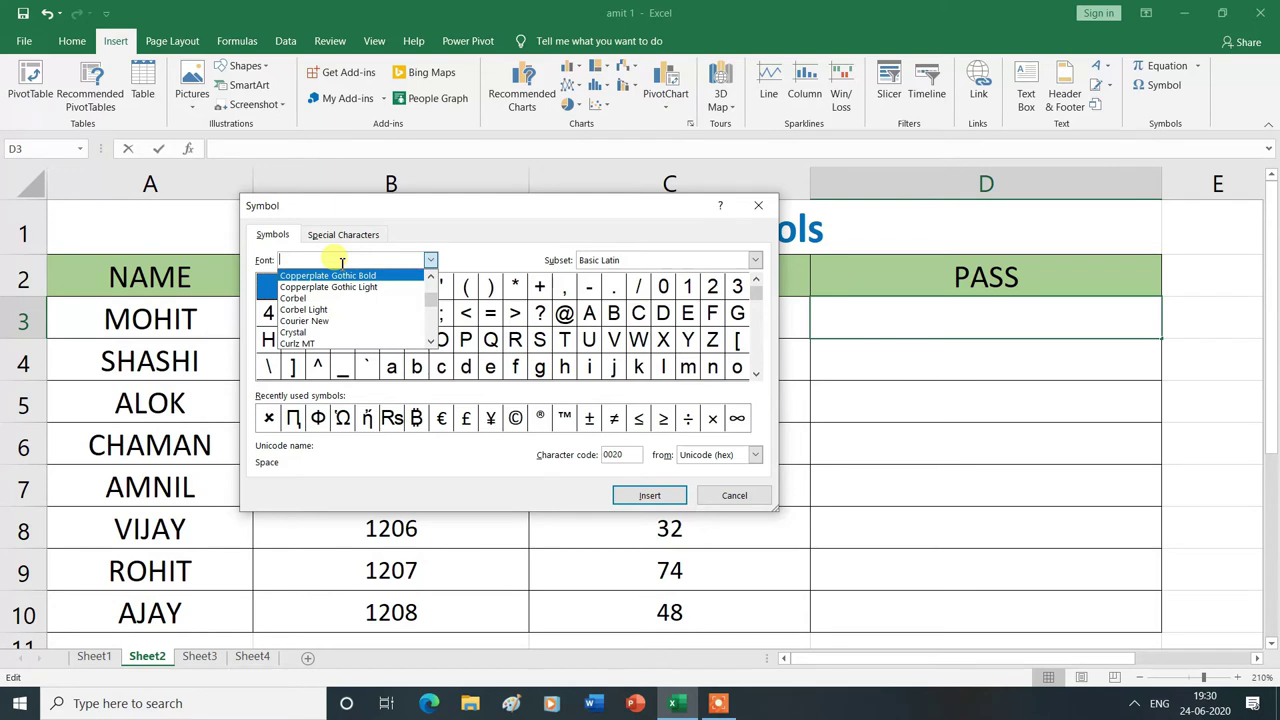
pyautogui.write('w')
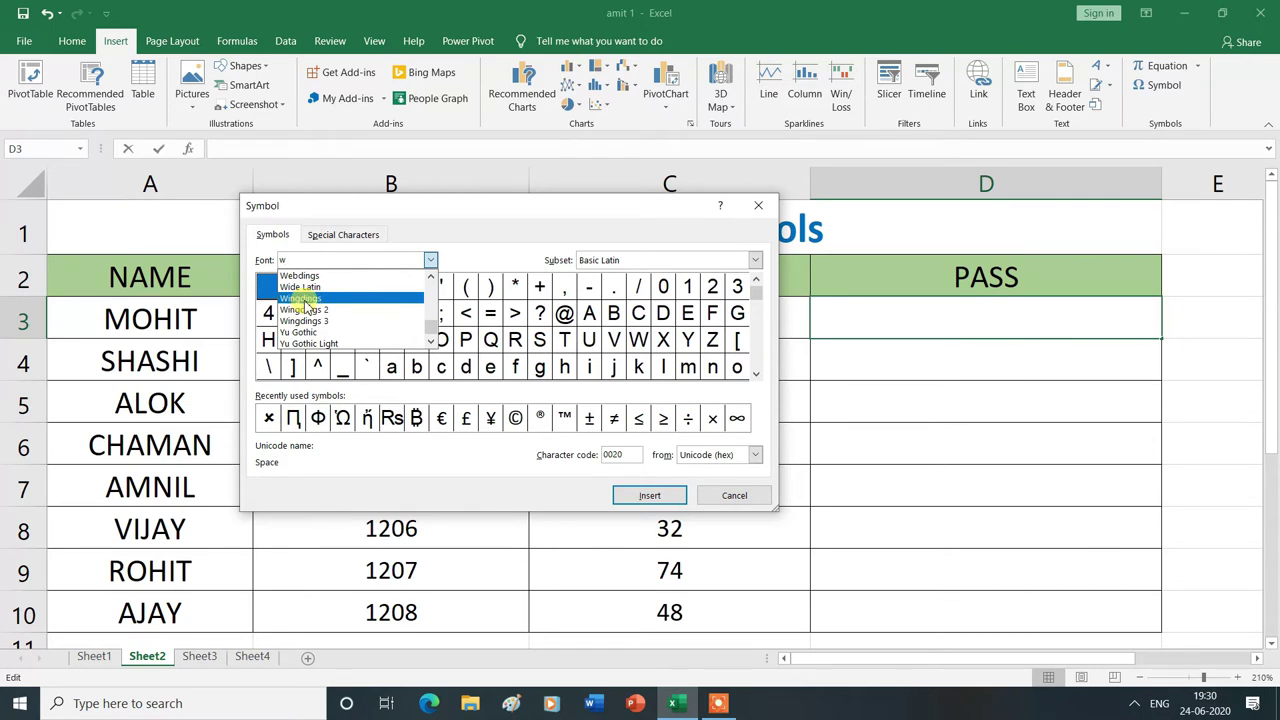
pyautogui.click(301, 298)
# Check the character codes of the Wingdings pencil, flag and other symbols
pyautogui.click(300, 261)
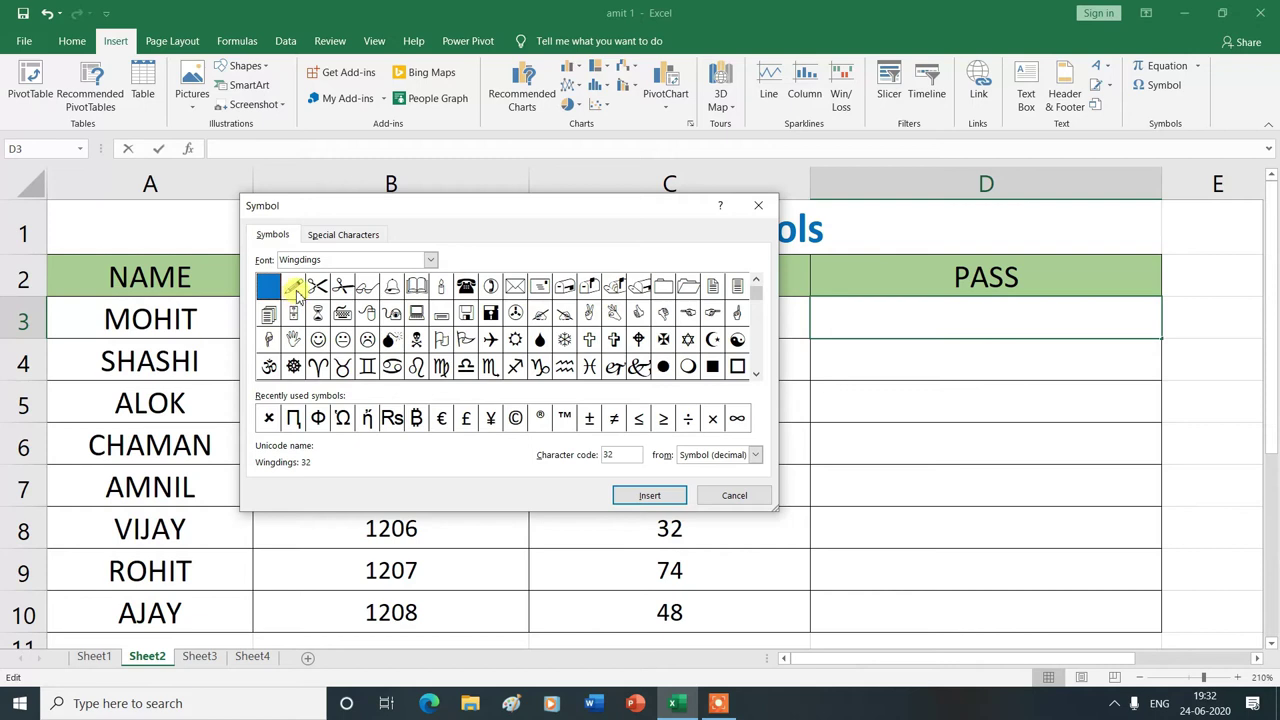
pyautogui.click(294, 288)
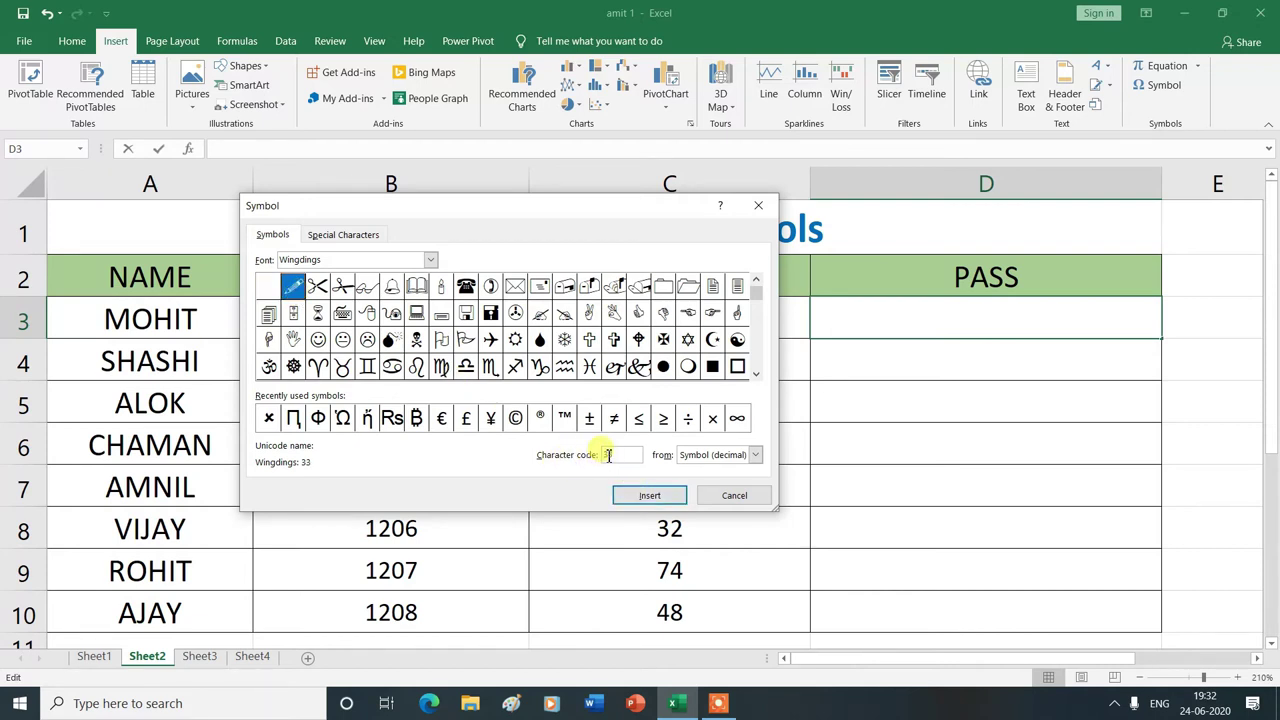
pyautogui.click(465, 340)
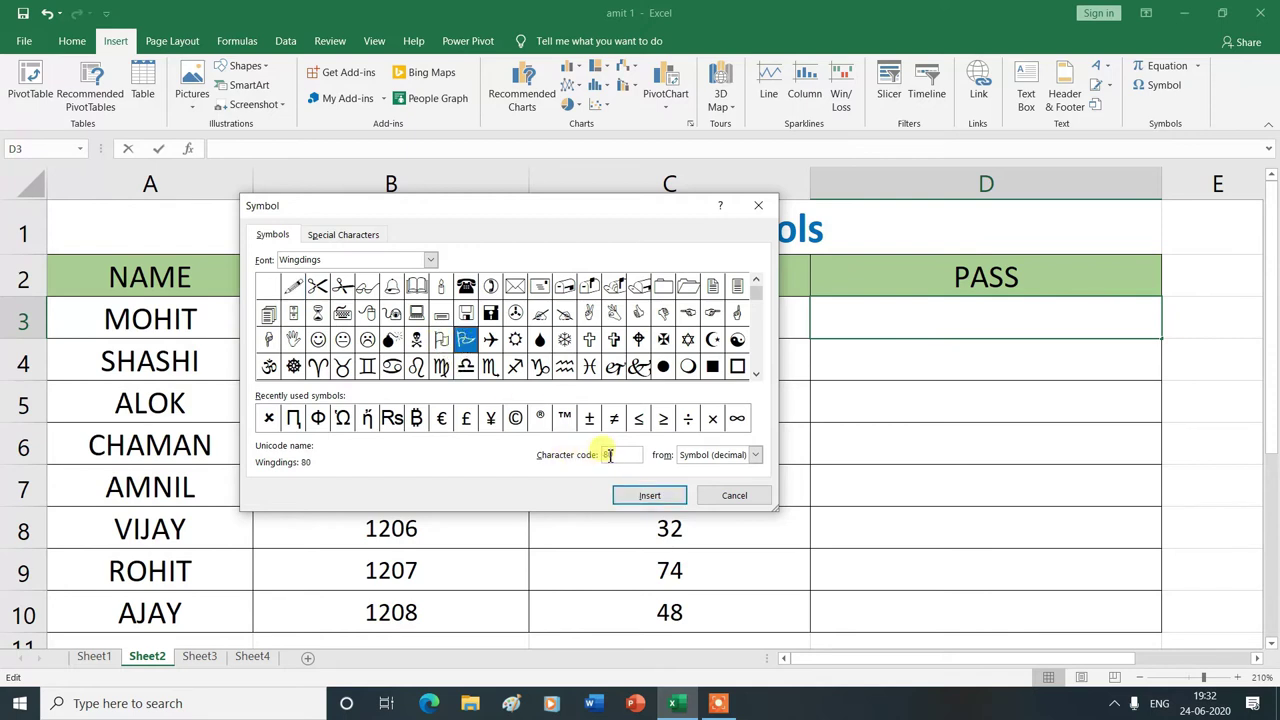
pyautogui.click(613, 368)
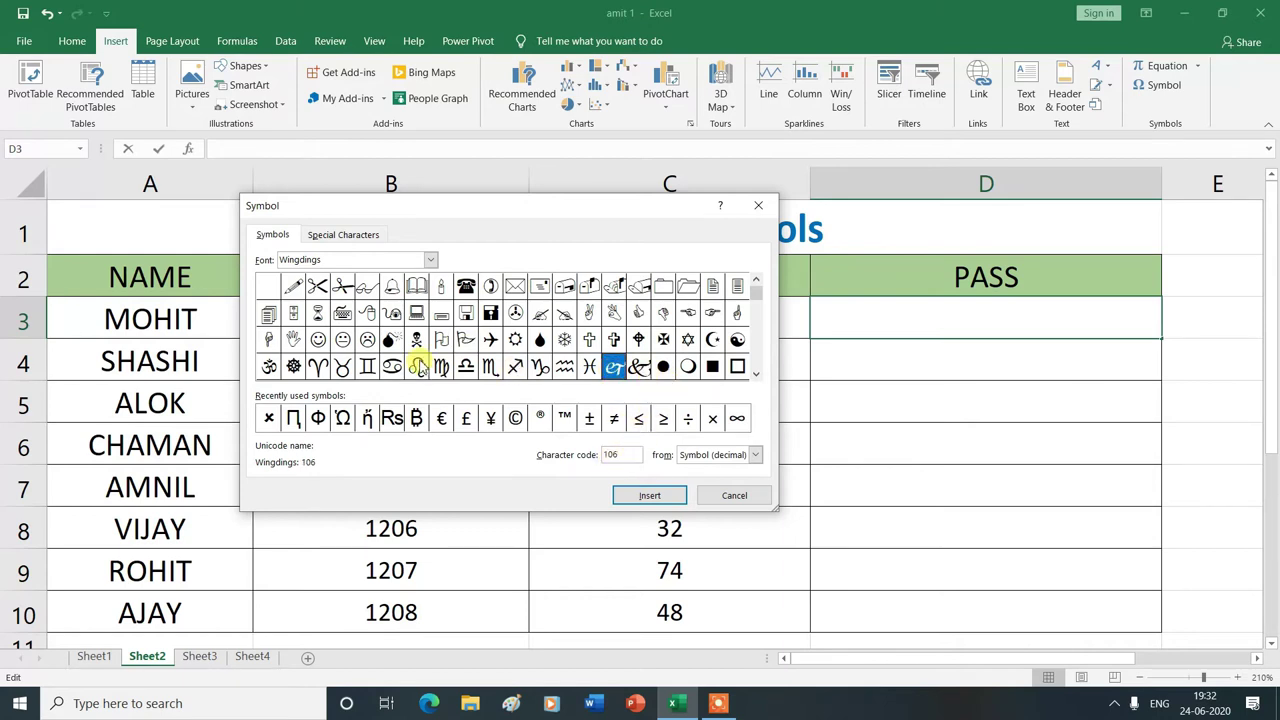
# Scroll to the end of the Wingdings set and find the cross (251) and tick (252) codes
pyautogui.click(755, 376)
pyautogui.click(755, 376)
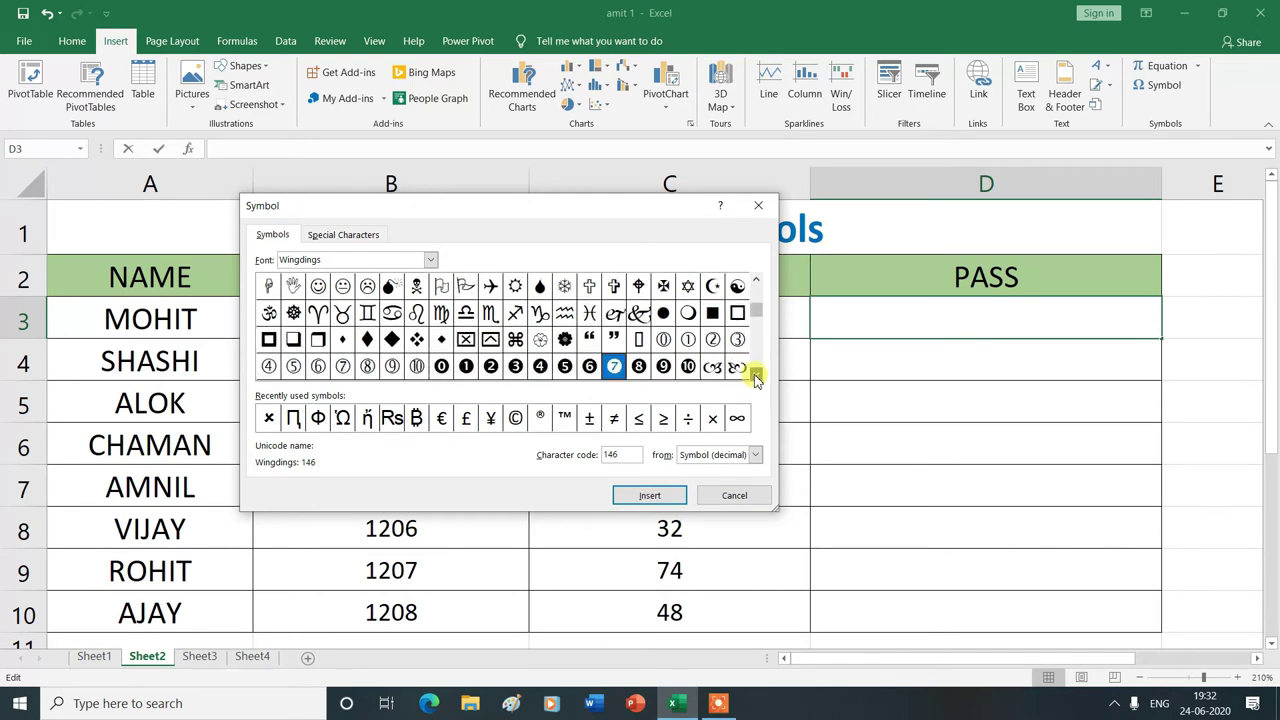
pyautogui.click(755, 376)
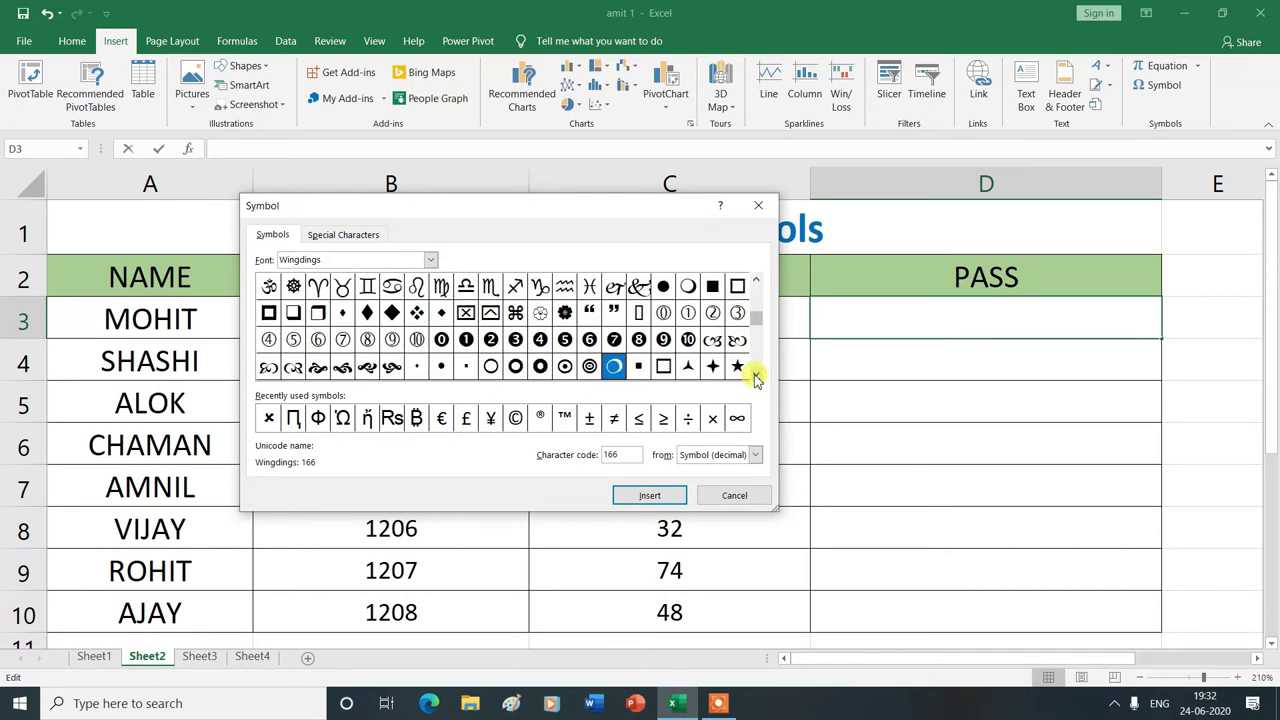
pyautogui.click(755, 376)
pyautogui.click(755, 376)
pyautogui.click(755, 376)
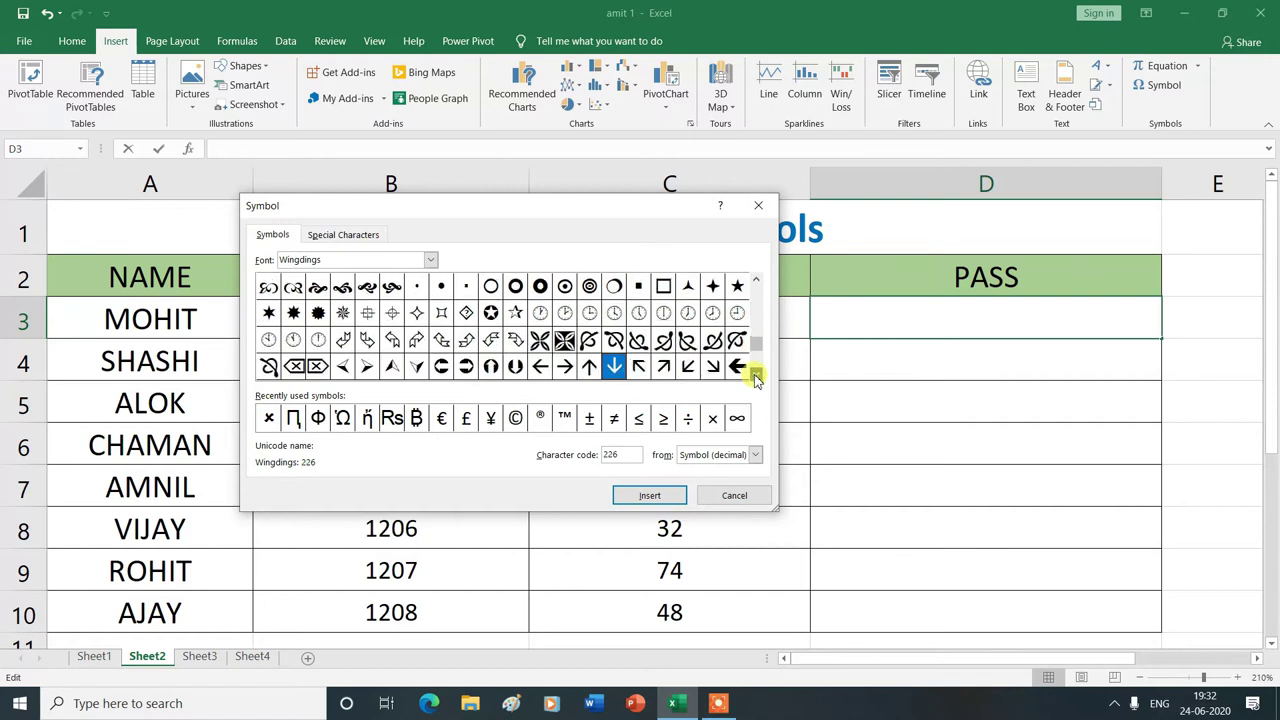
pyautogui.click(755, 376)
pyautogui.click(755, 376)
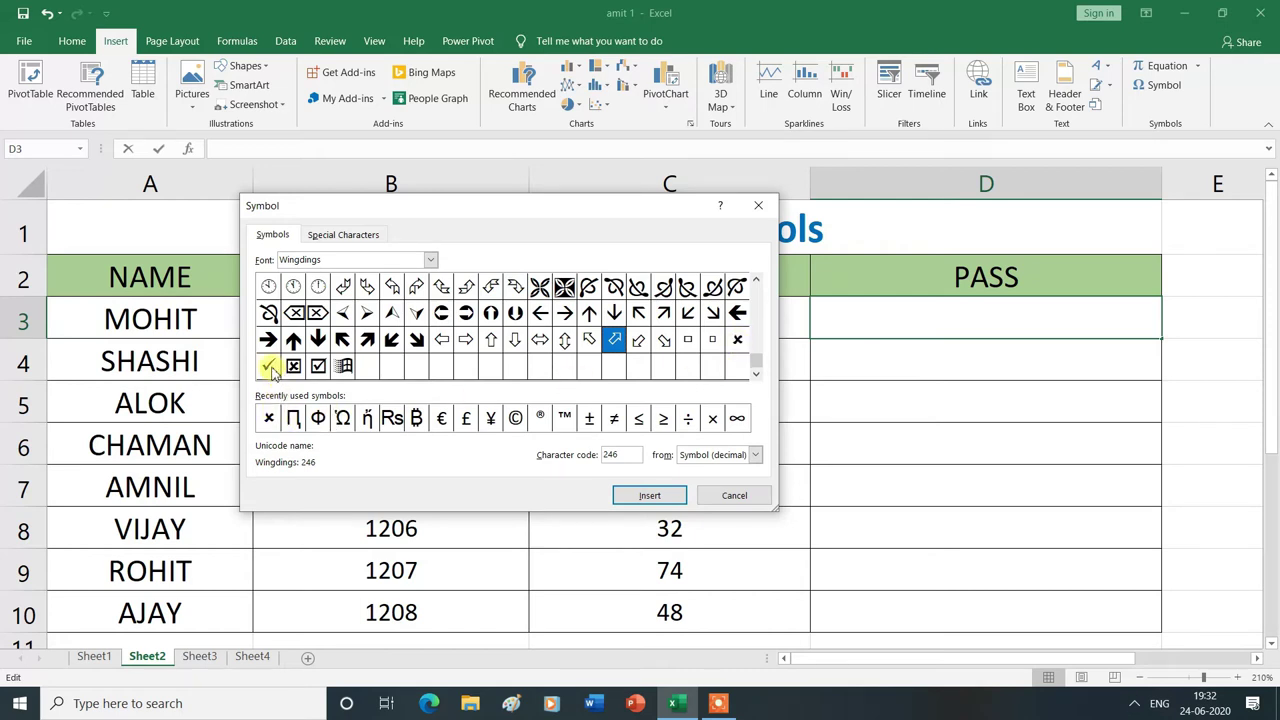
pyautogui.click(737, 341)
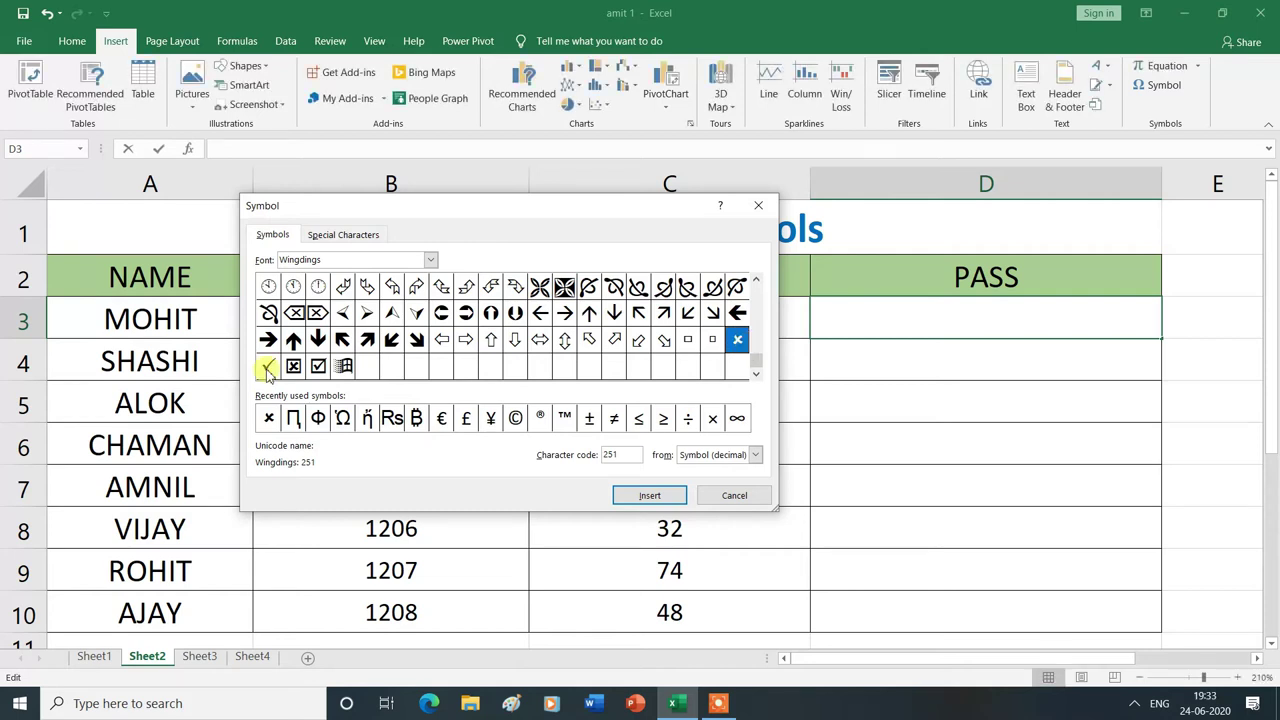
pyautogui.click(267, 367)
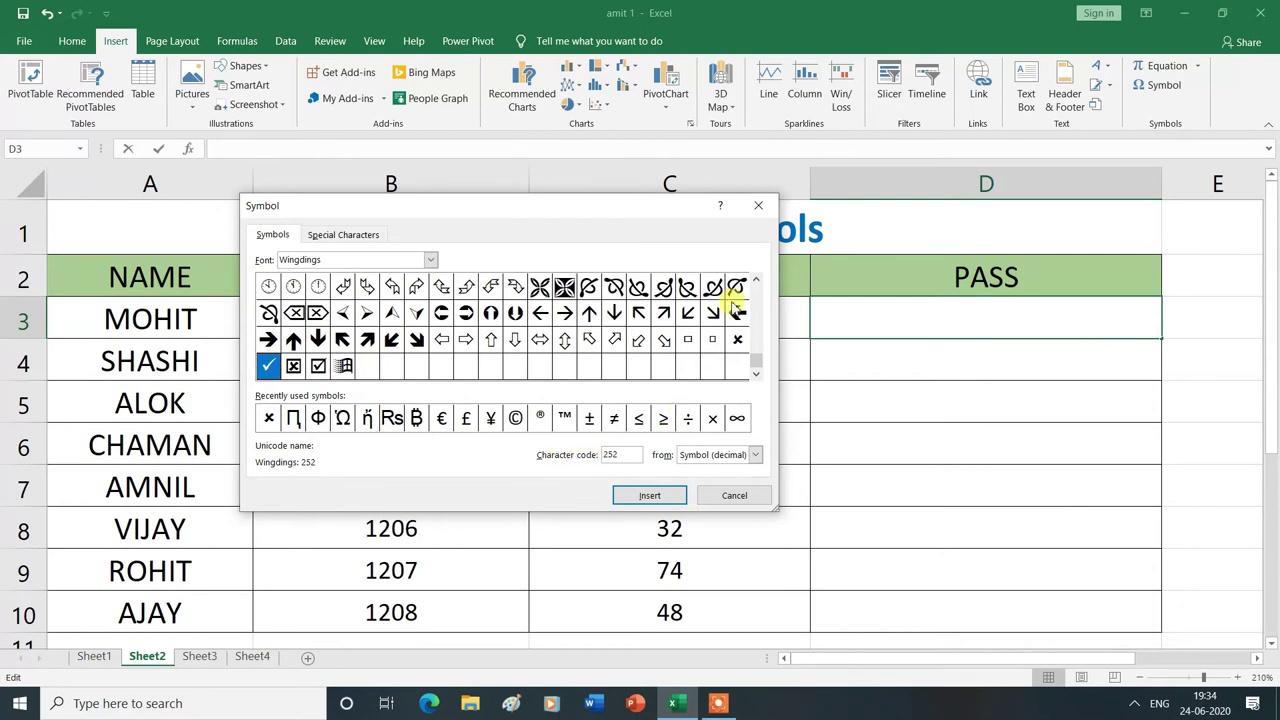
# Close the Symbol dialog and enter =IF(C3>=33, in D3 as the formula's test
pyautogui.click(760, 208)
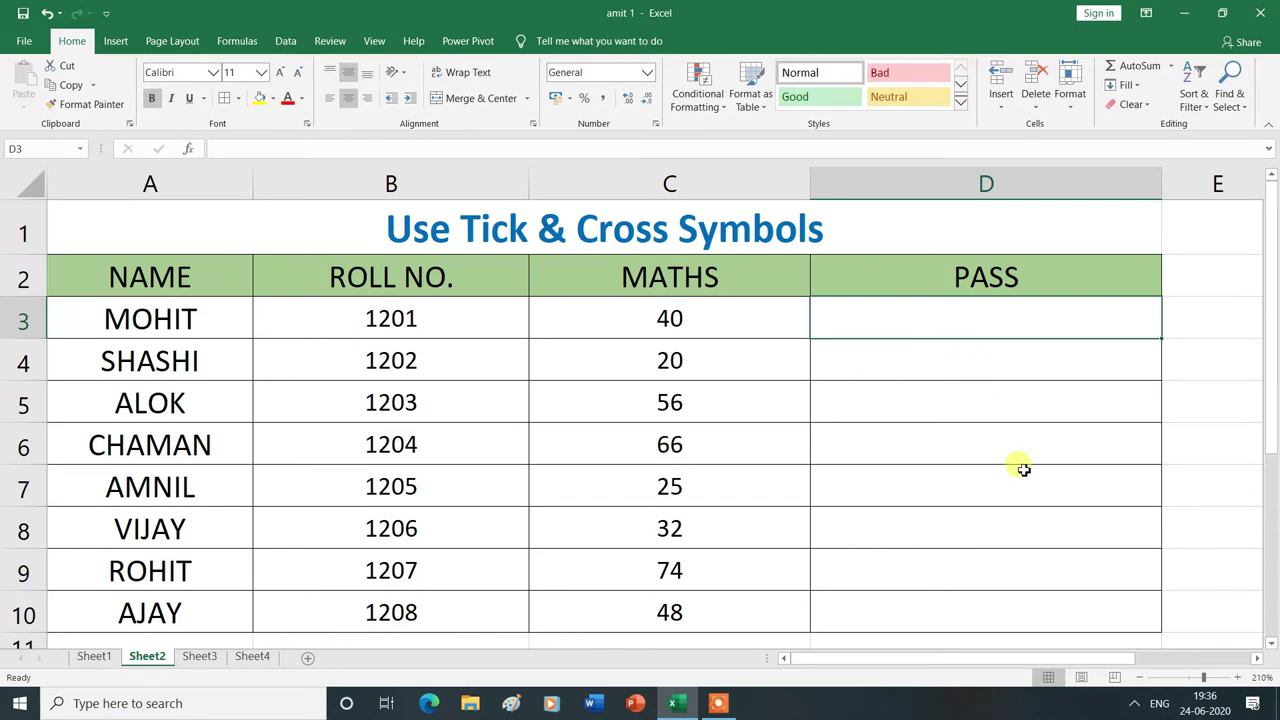
pyautogui.write('=')
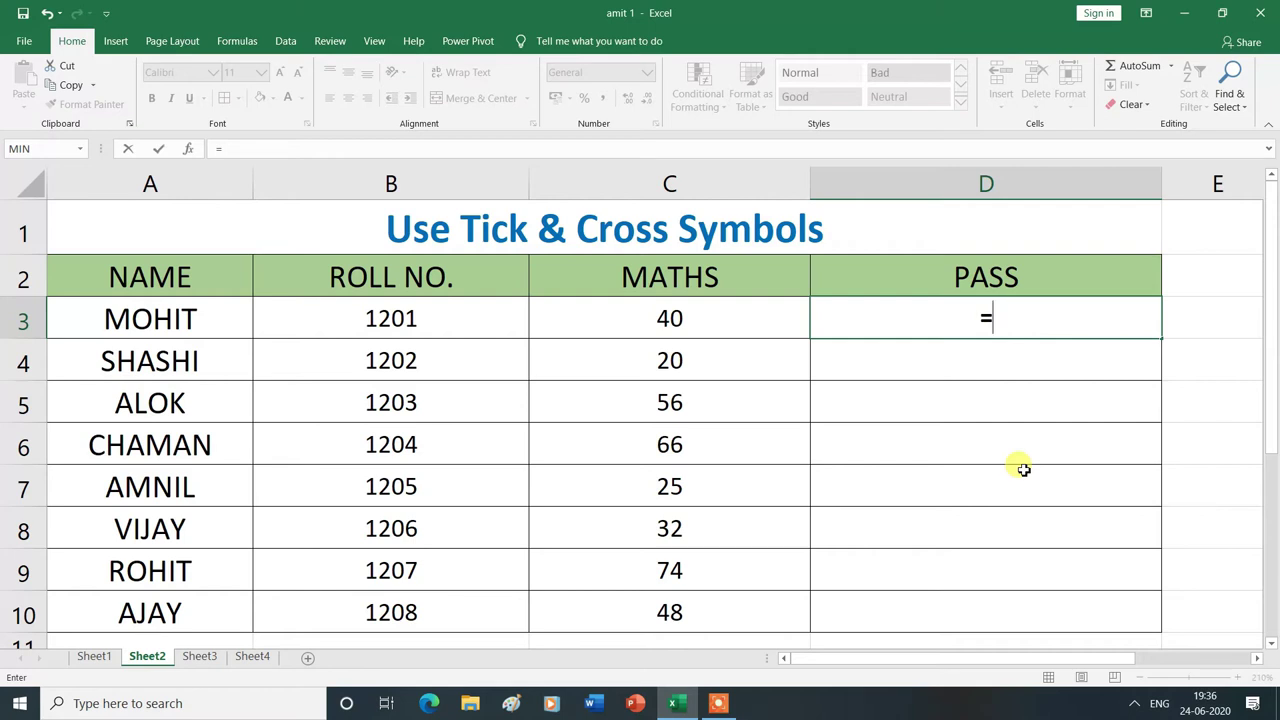
pyautogui.write('if')
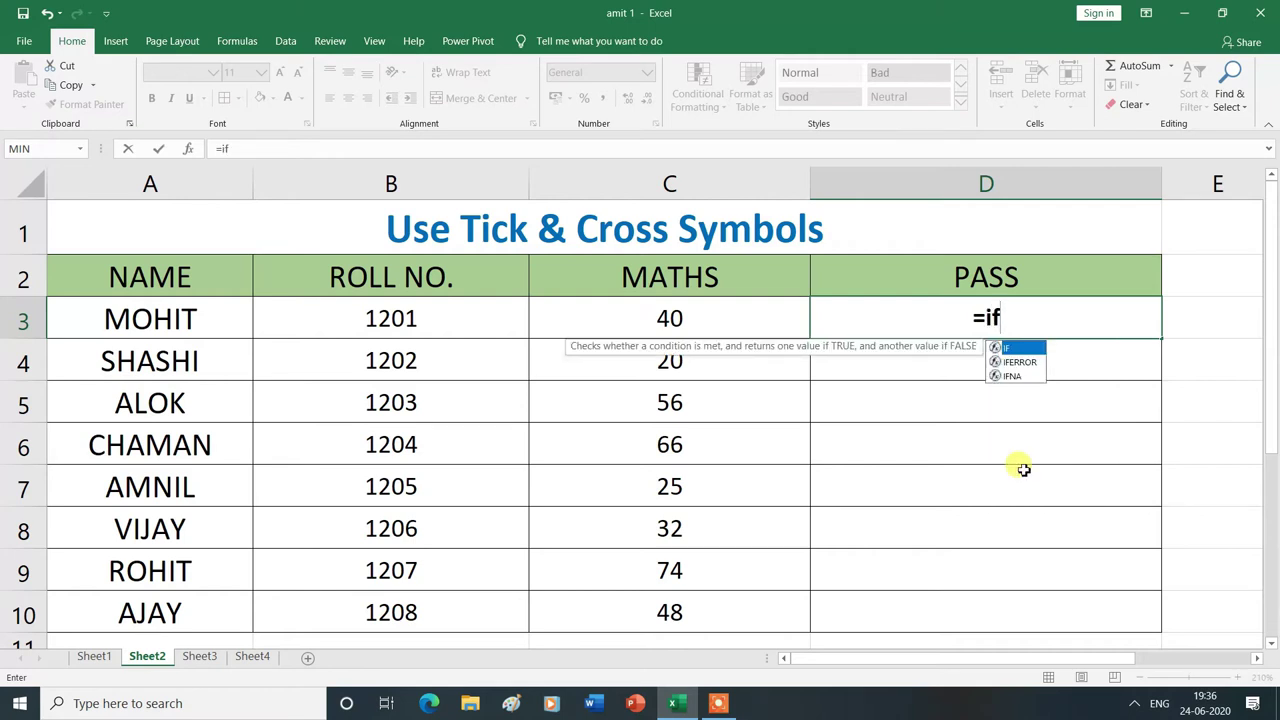
pyautogui.doubleClick(1022, 350)
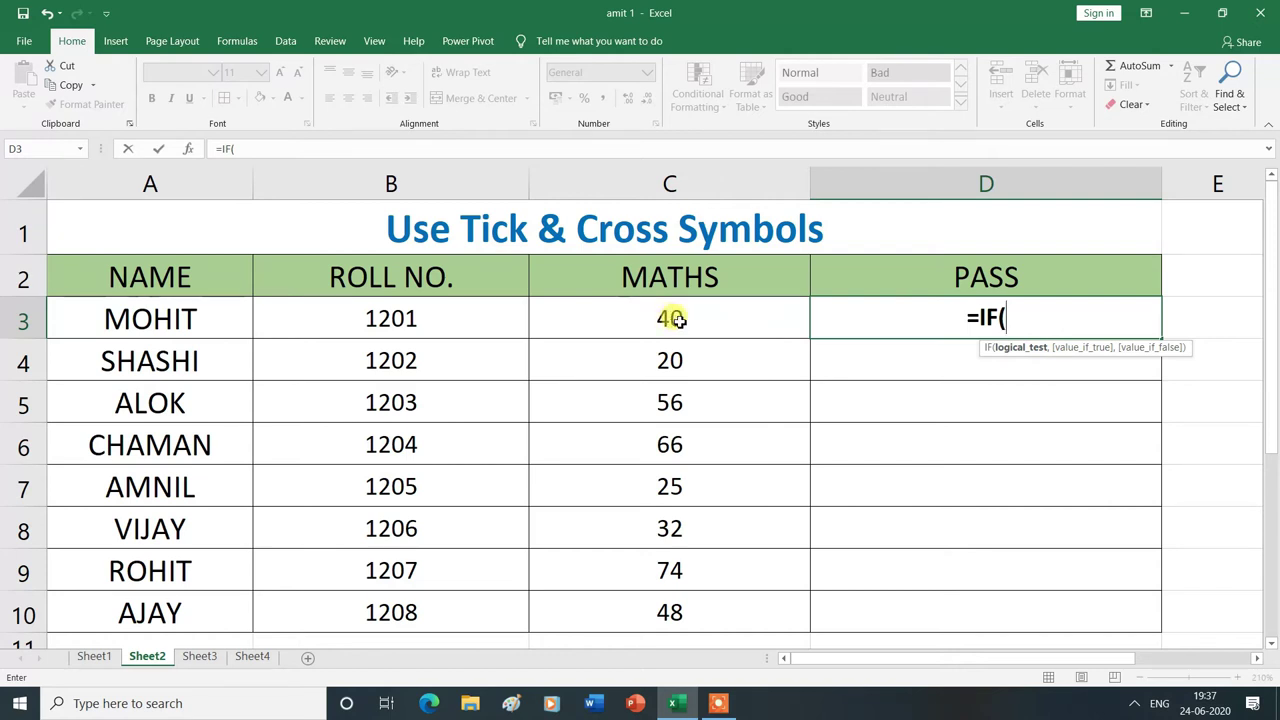
pyautogui.click(677, 318)
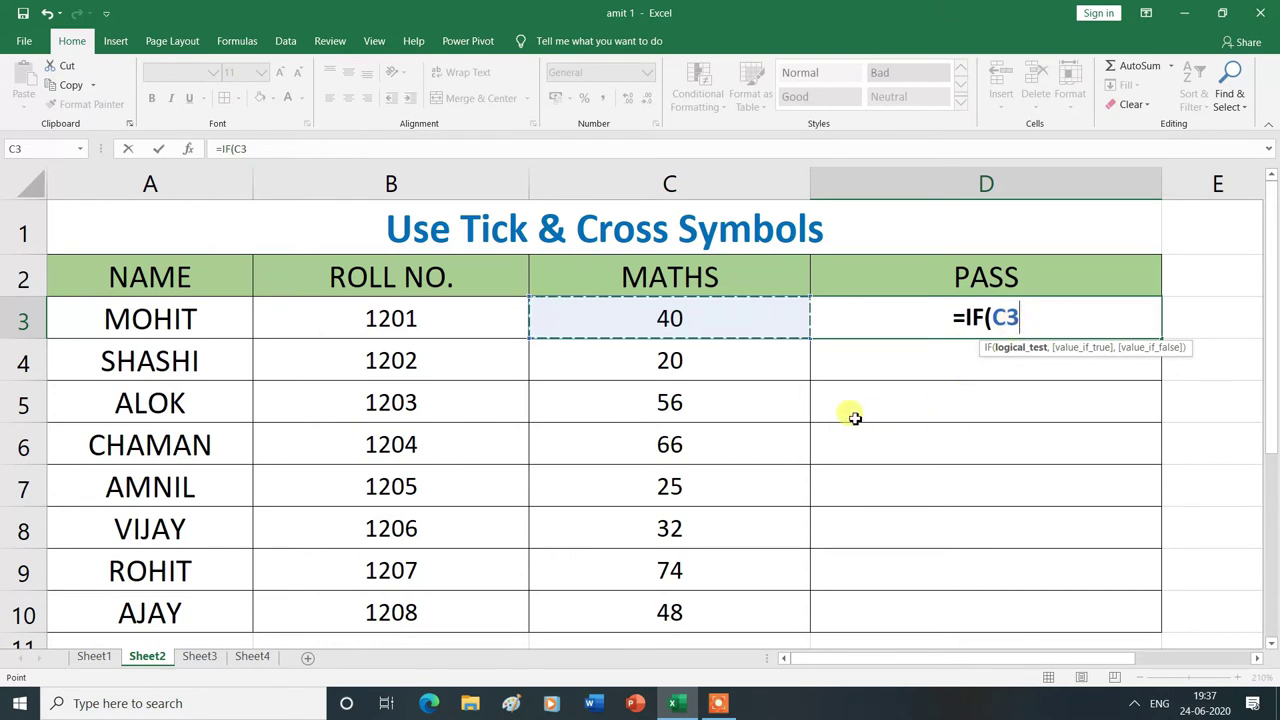
pyautogui.write('>')
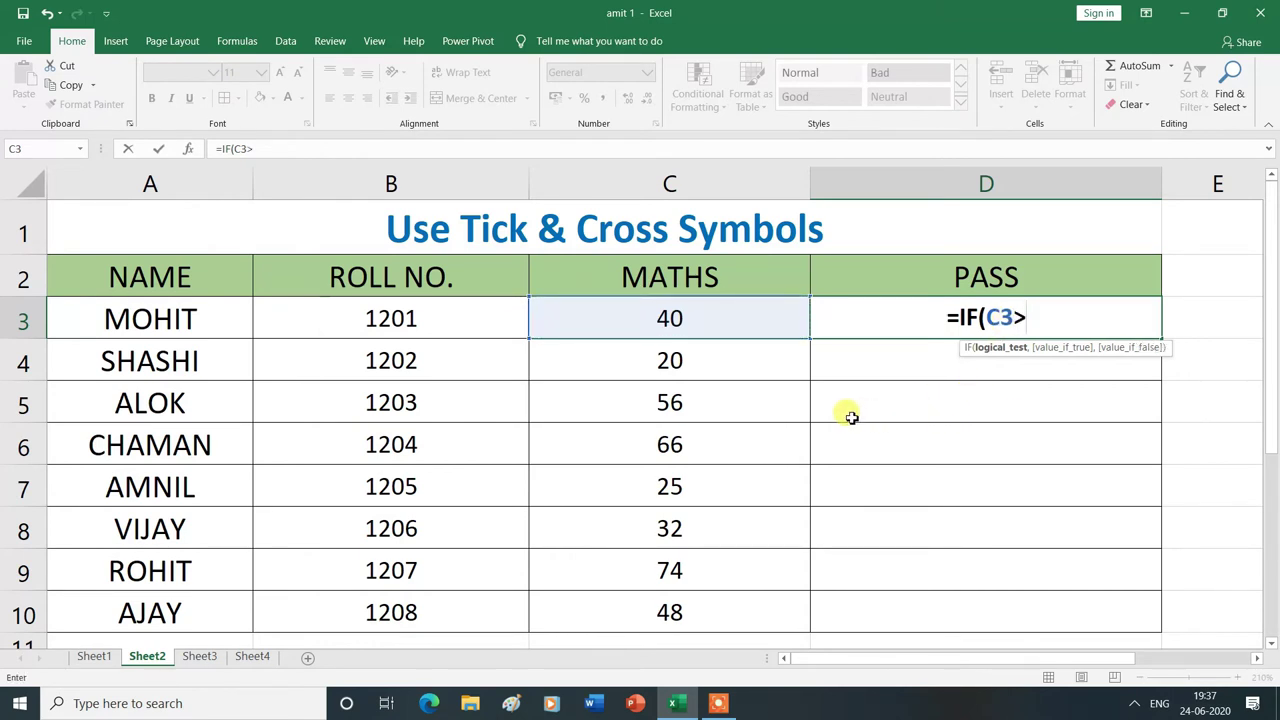
pyautogui.write('=')
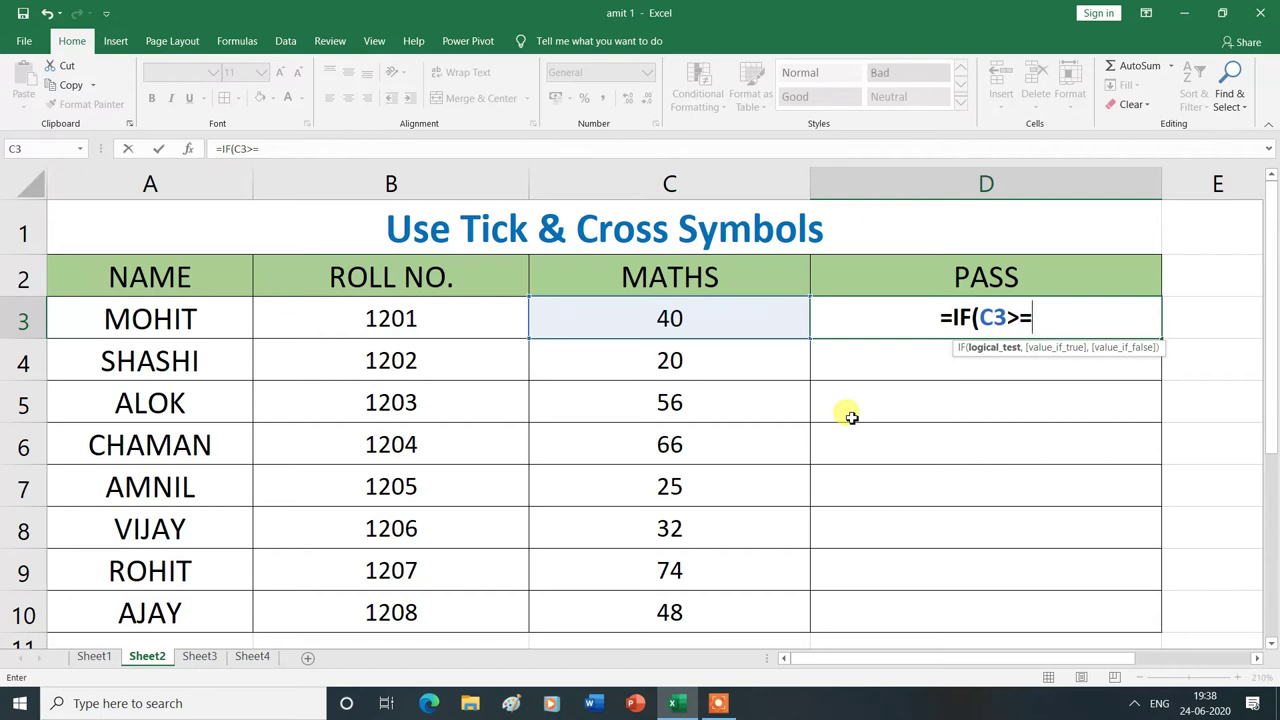
pyautogui.write('33')
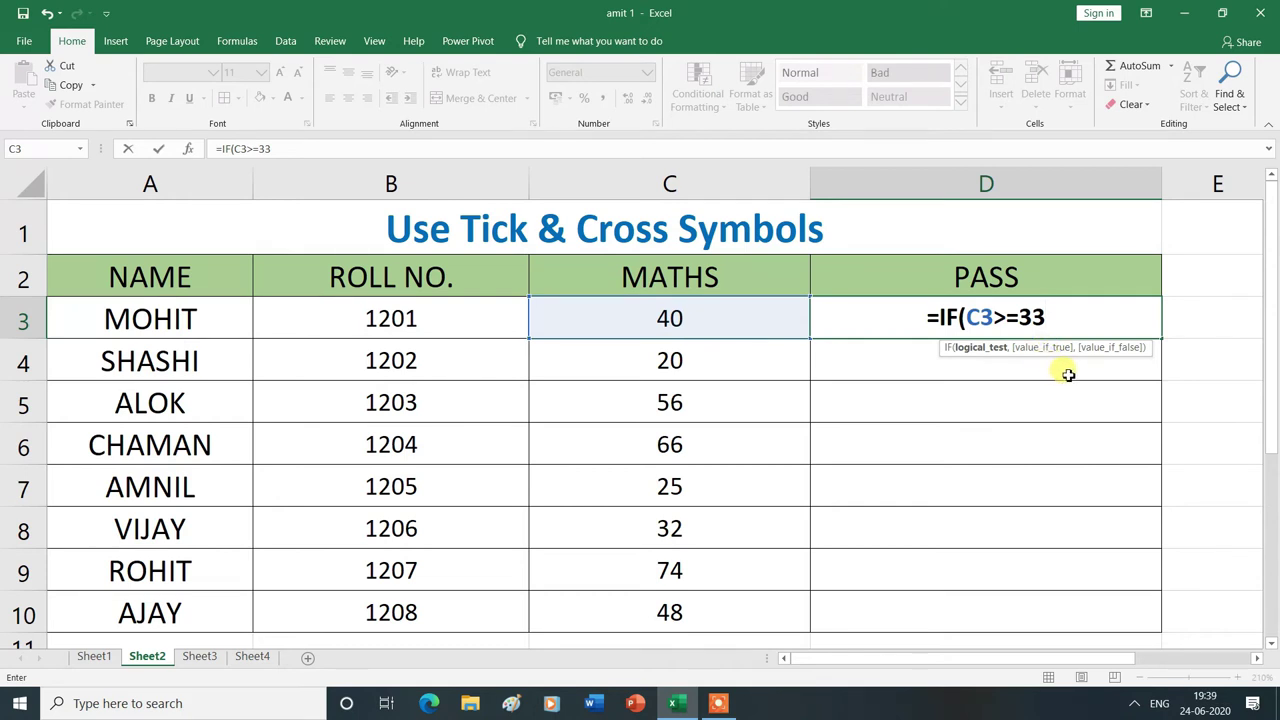
pyautogui.write(',')
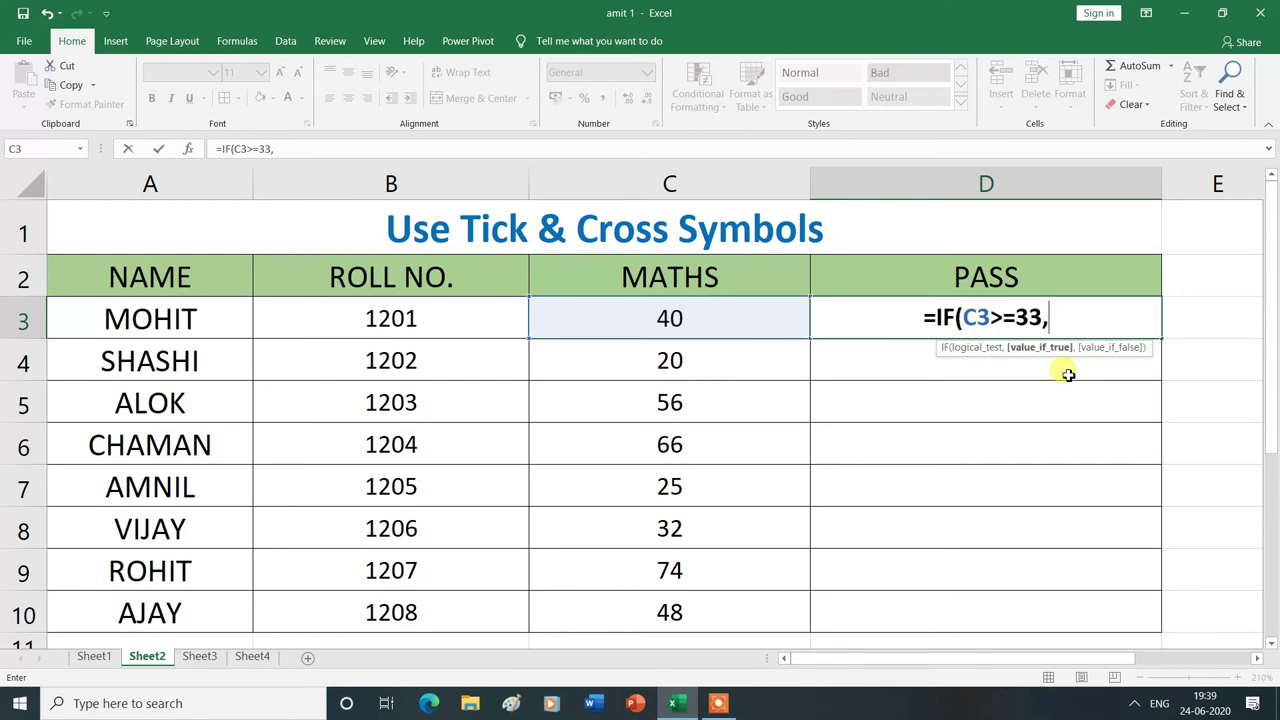
pyautogui.write('char')
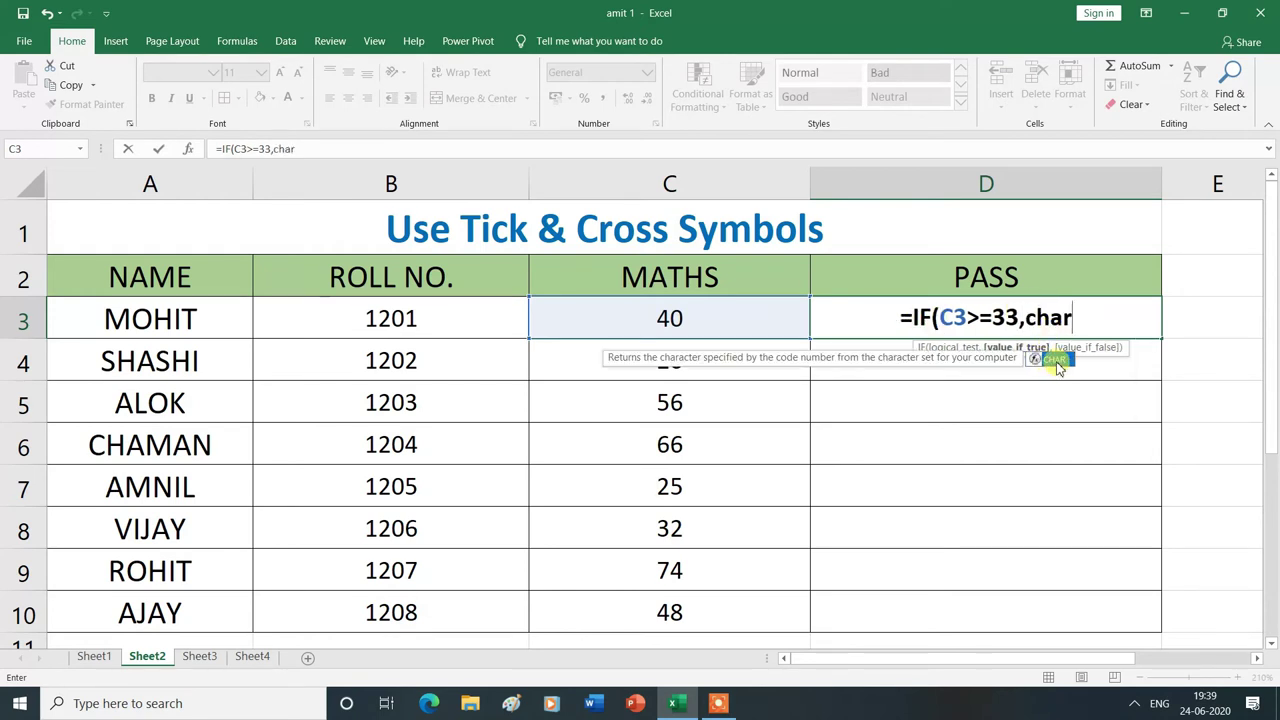
# Finish D3 as =IF(C3>=33,CHAR(252),CHAR(251)) and commit the formula
pyautogui.doubleClick(1056, 361)
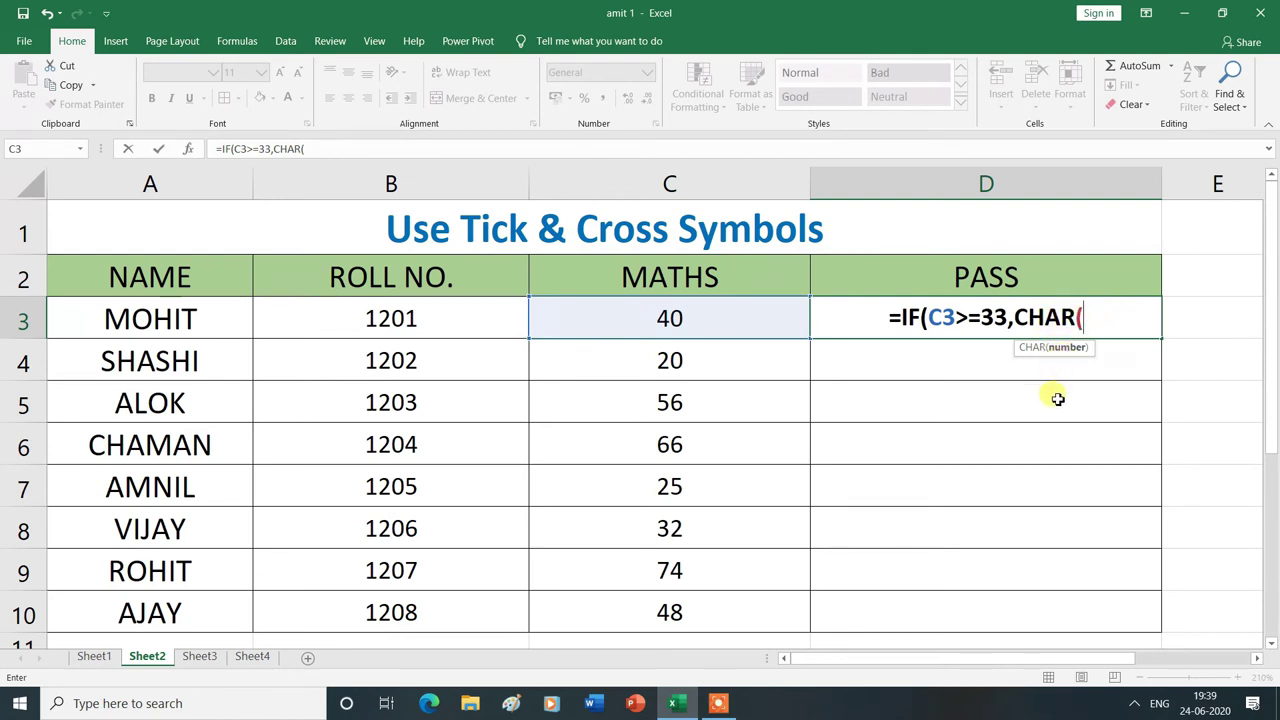
pyautogui.write('252')
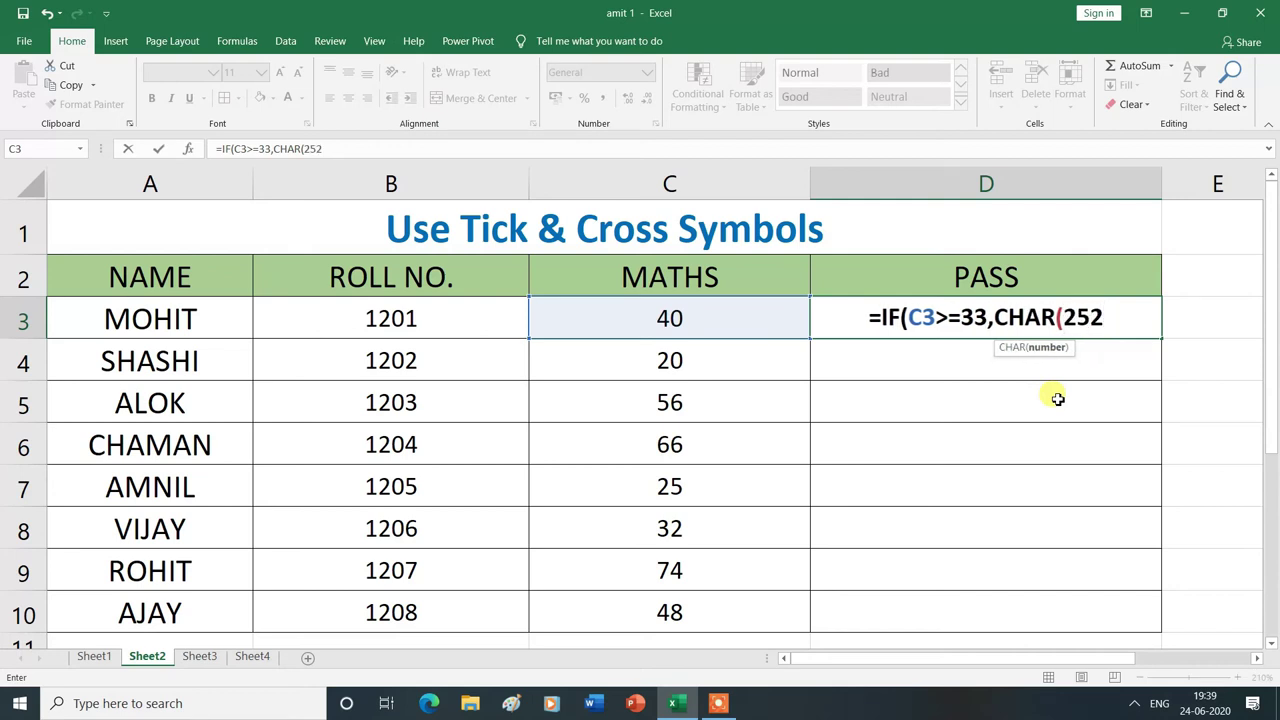
pyautogui.write(')')
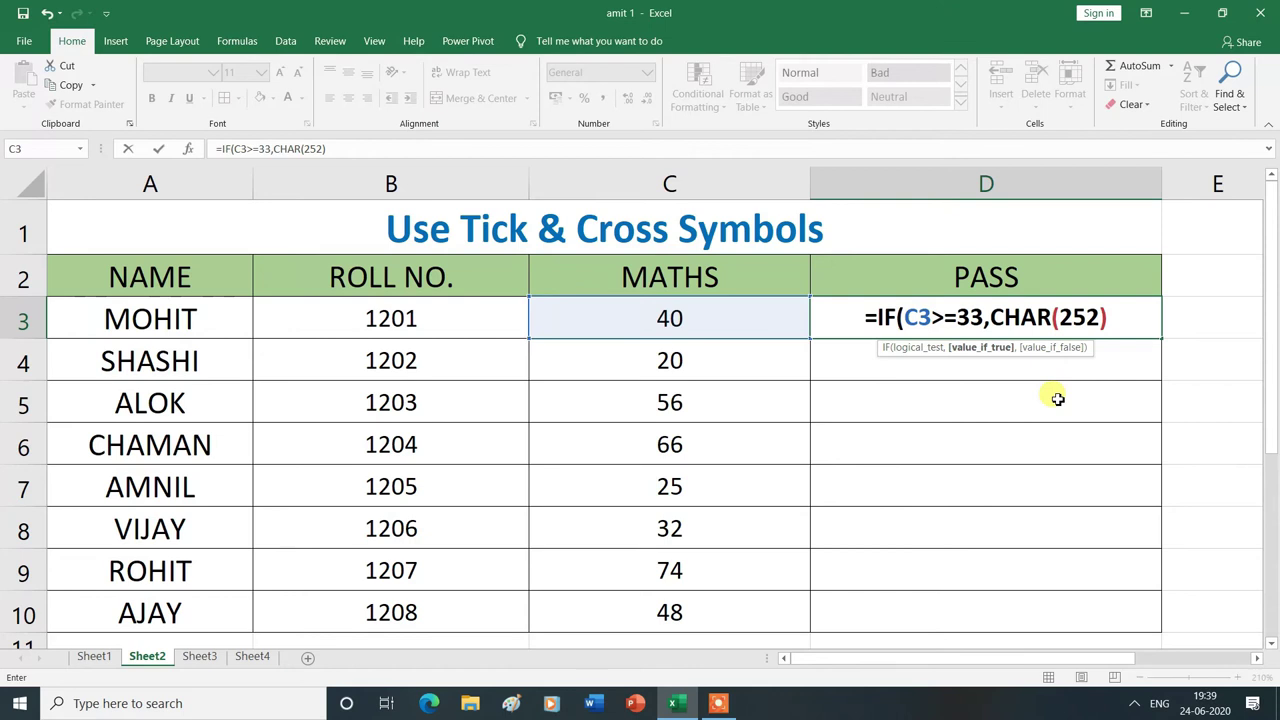
pyautogui.write(',')
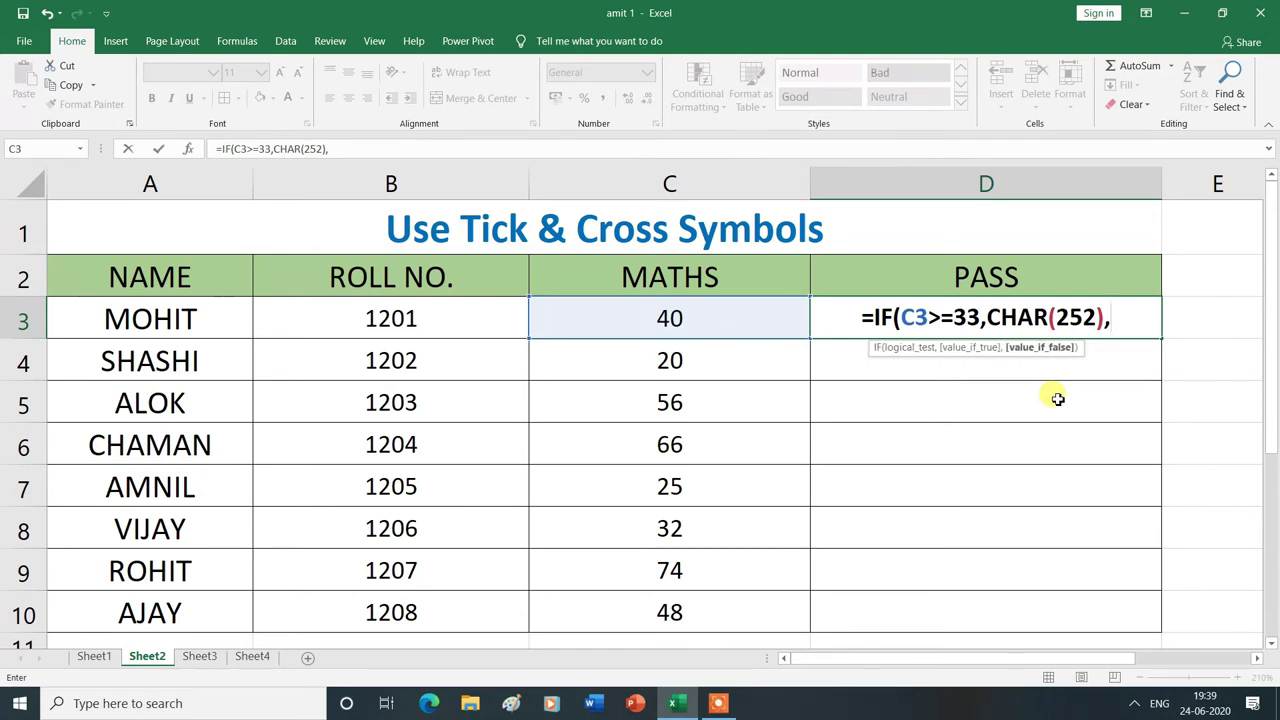
pyautogui.write('char')
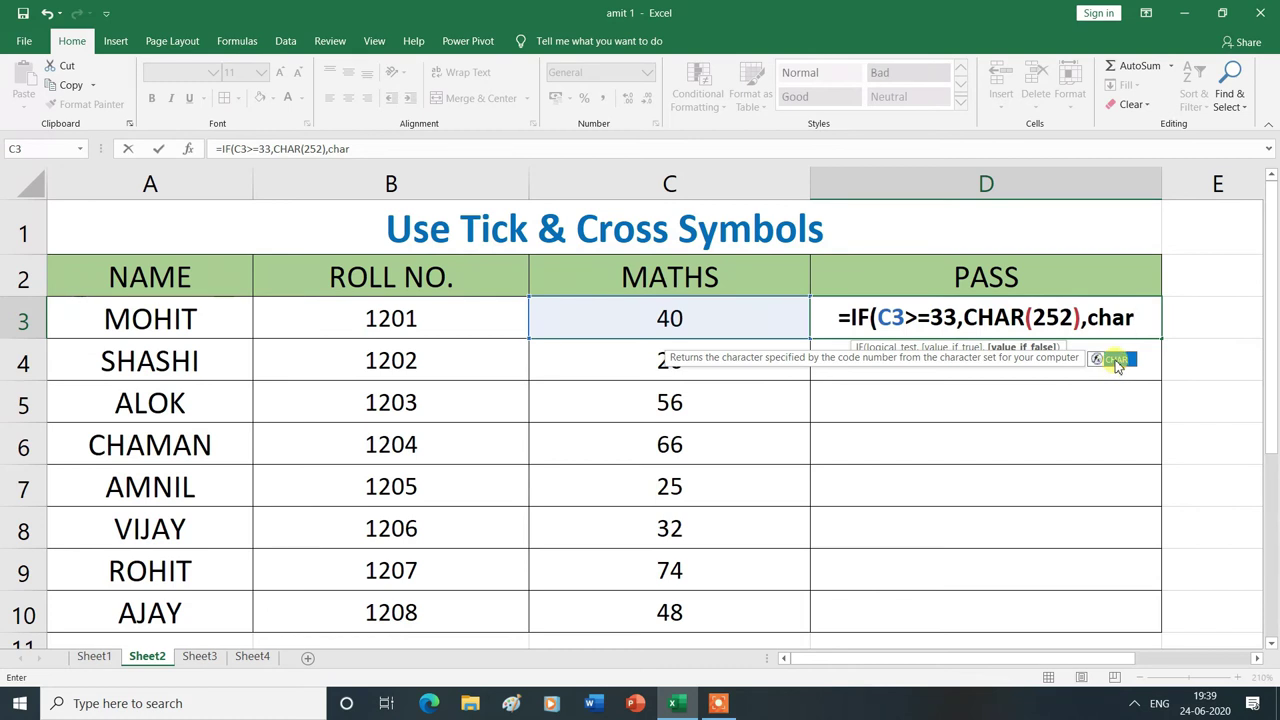
pyautogui.doubleClick(1116, 360)
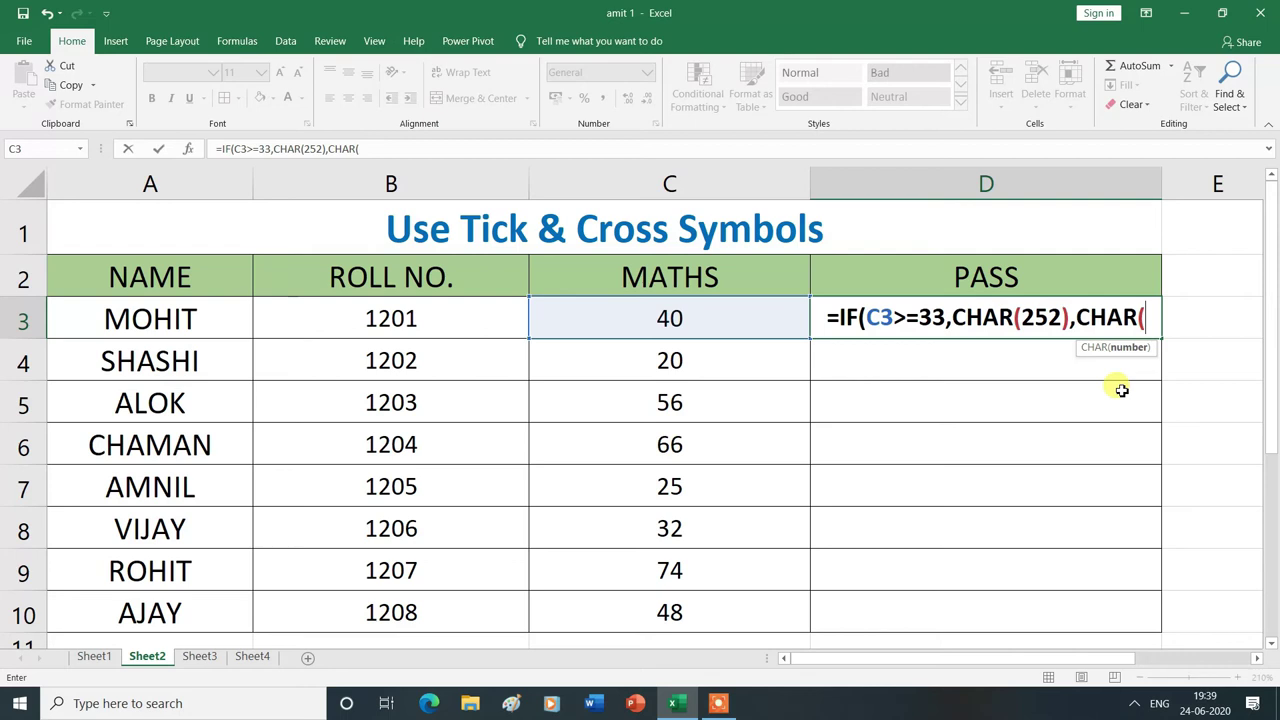
pyautogui.write('251')
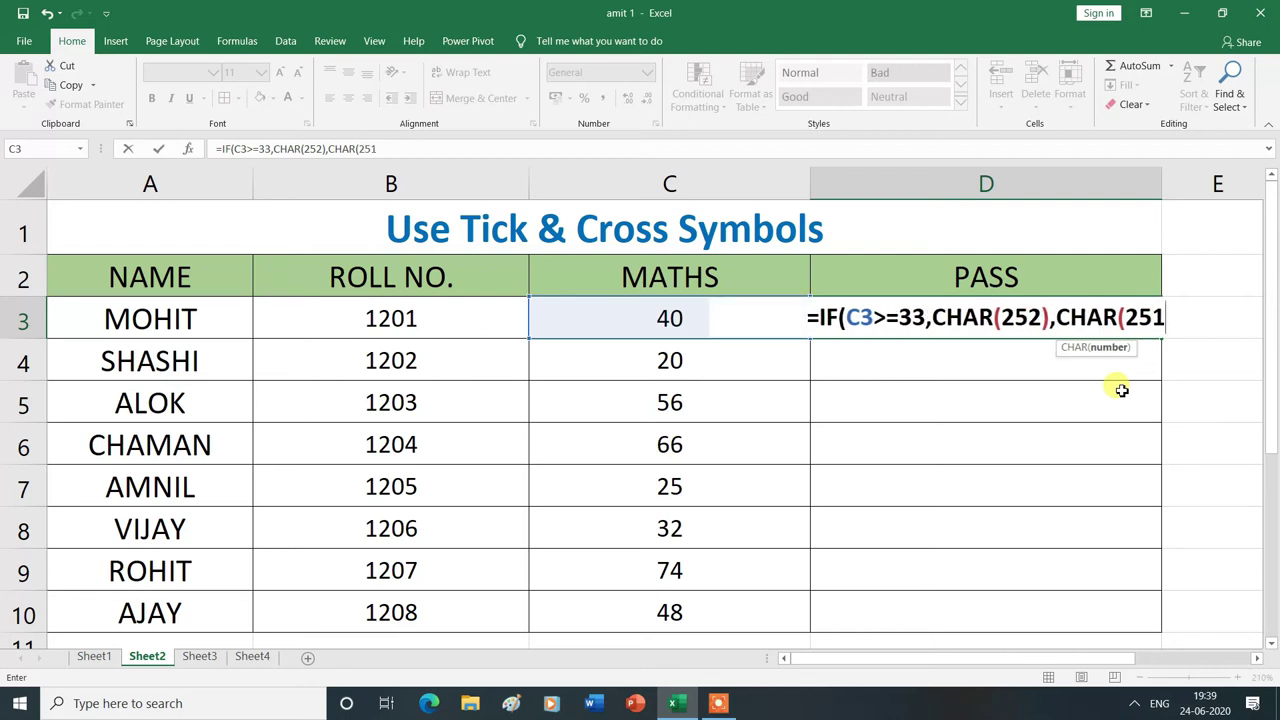
pyautogui.write(')')
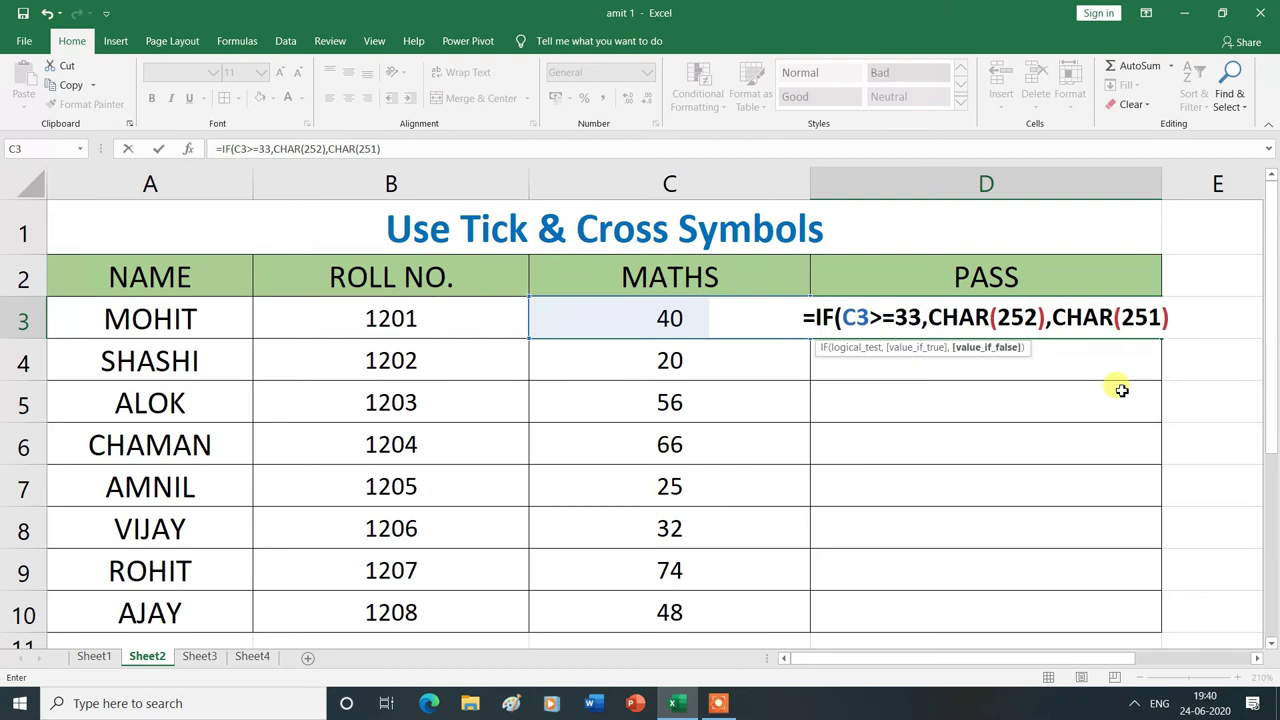
pyautogui.write(')')
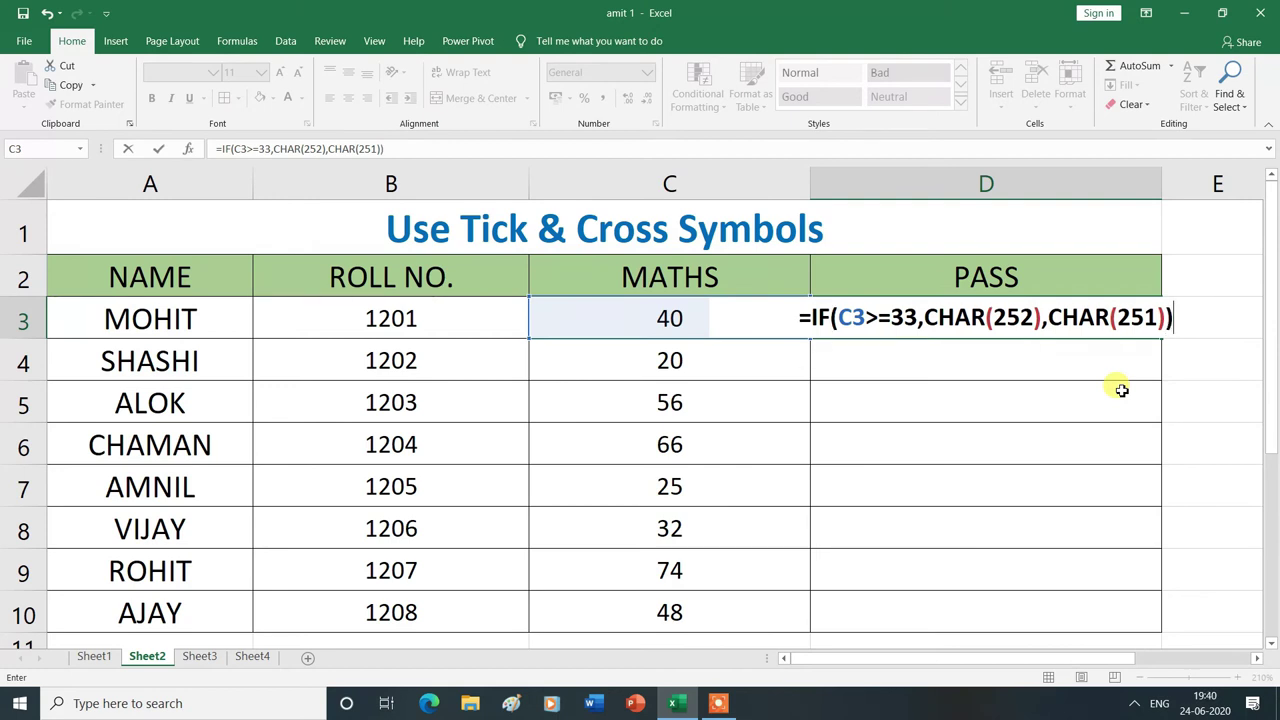
pyautogui.press('Return')
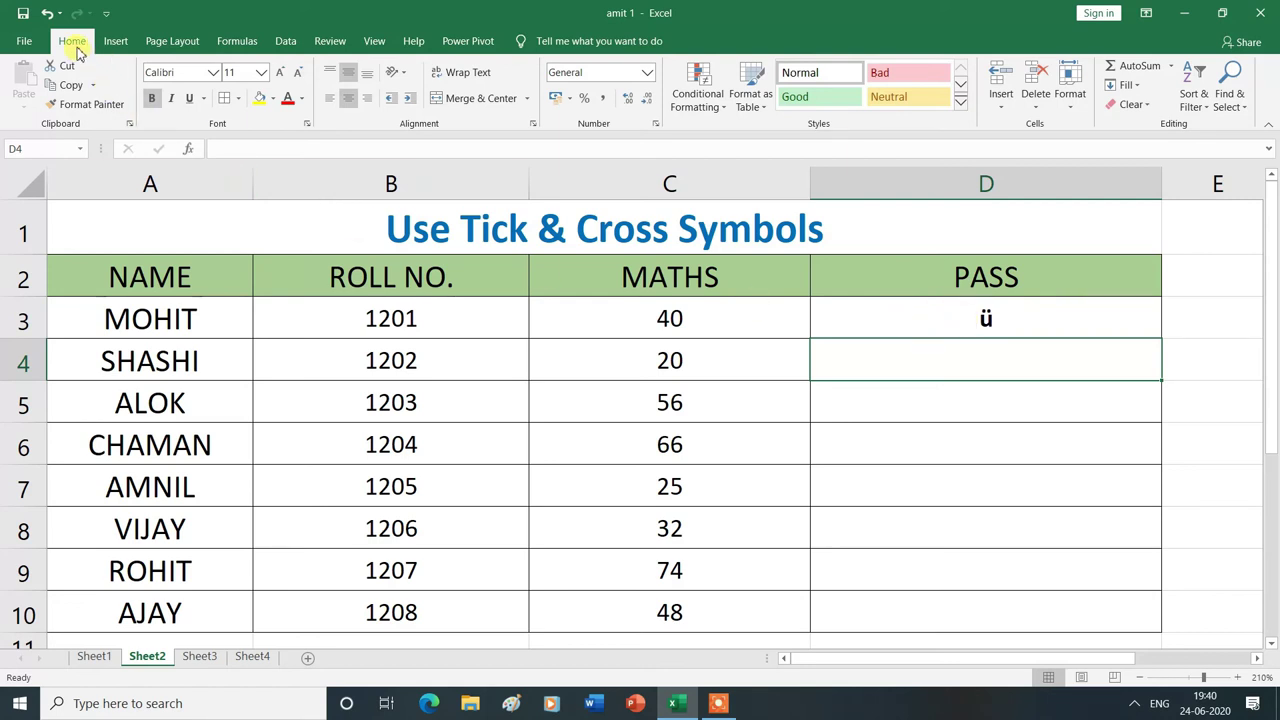
# Give cell D3 the Wingdings font so its ü result shows as a tick
pyautogui.press('Up')
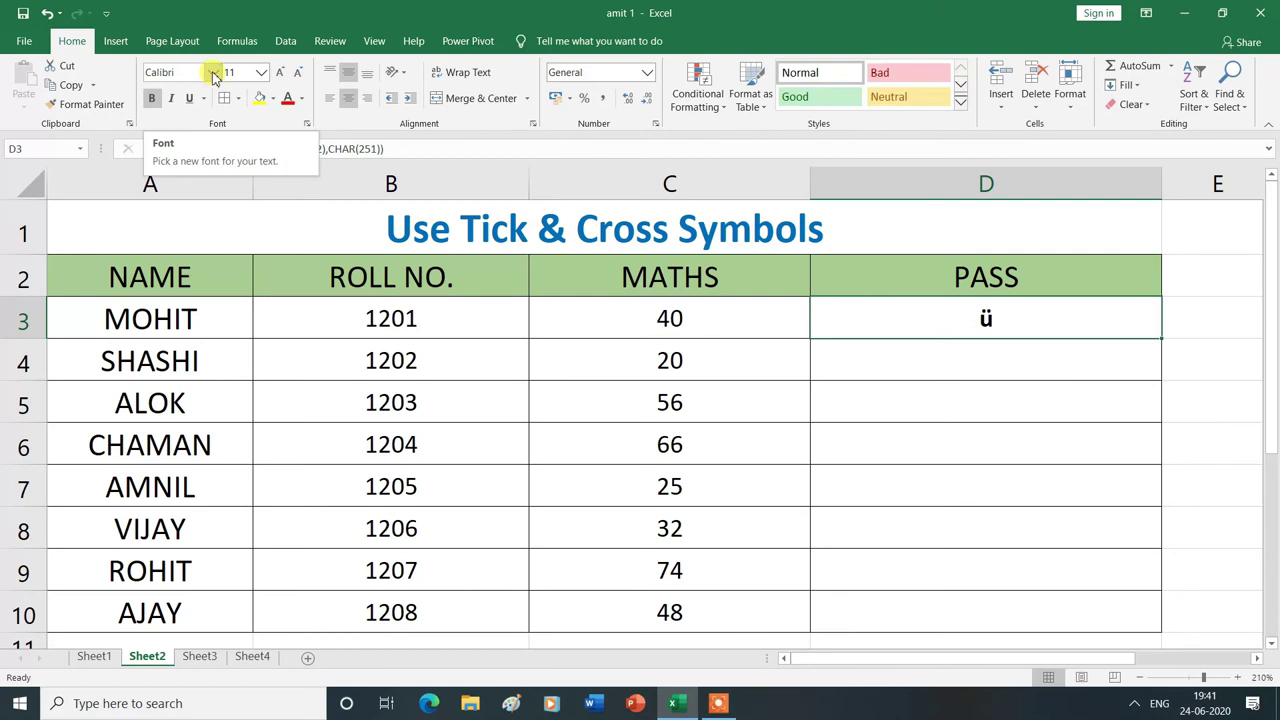
pyautogui.click(213, 77)
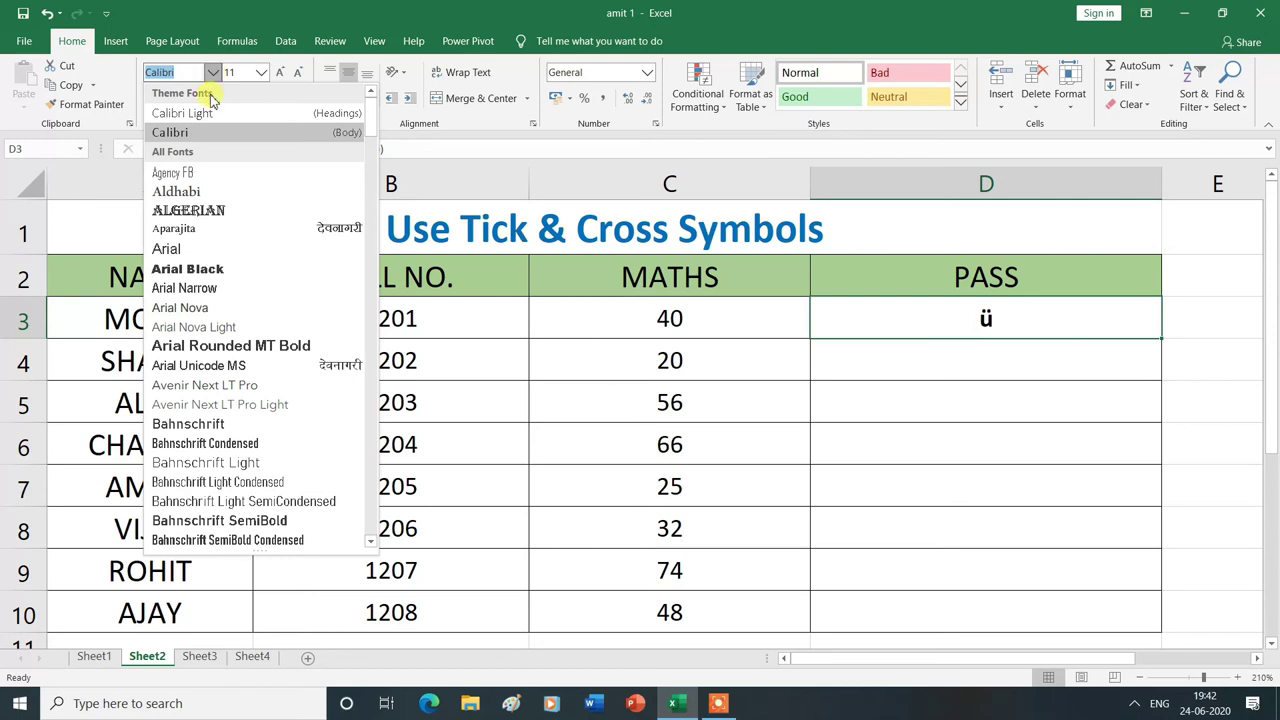
pyautogui.scroll(-1, 243, 229)
pyautogui.scroll(-1, 225, 229)
pyautogui.scroll(-2, 199, 230)
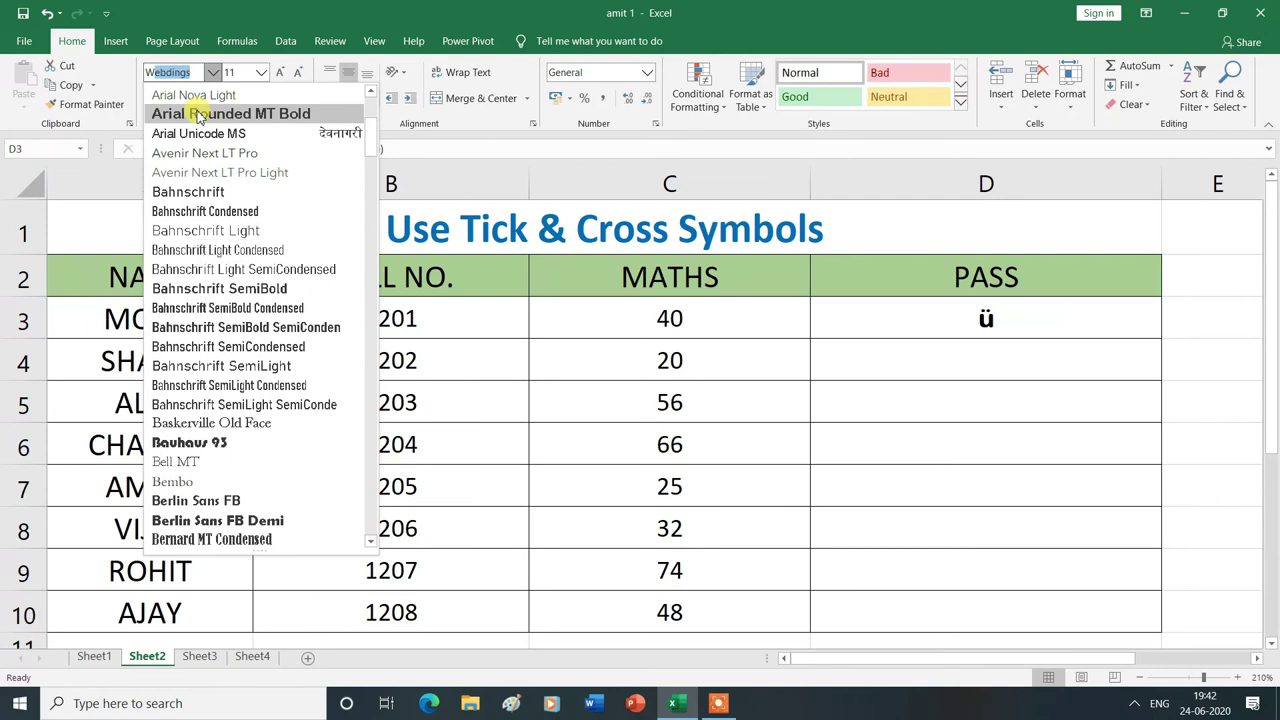
pyautogui.write('w')
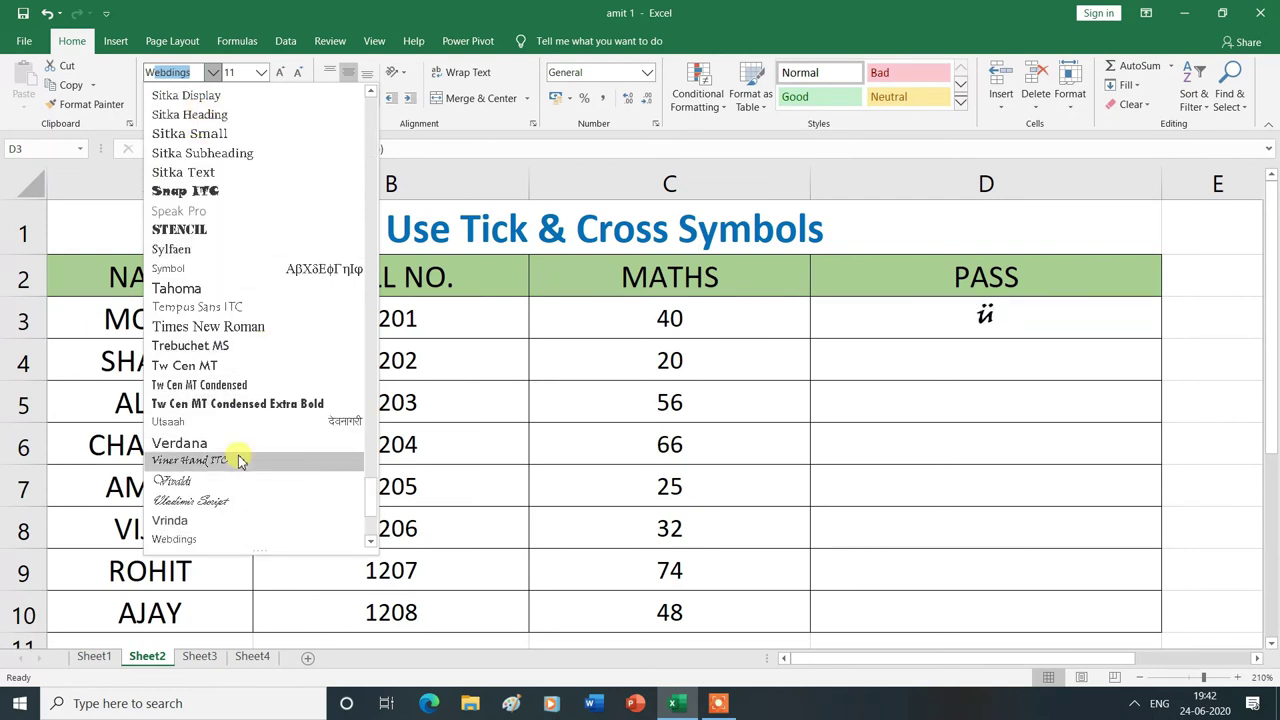
pyautogui.scroll(-1, 240, 460)
pyautogui.scroll(-1, 240, 460)
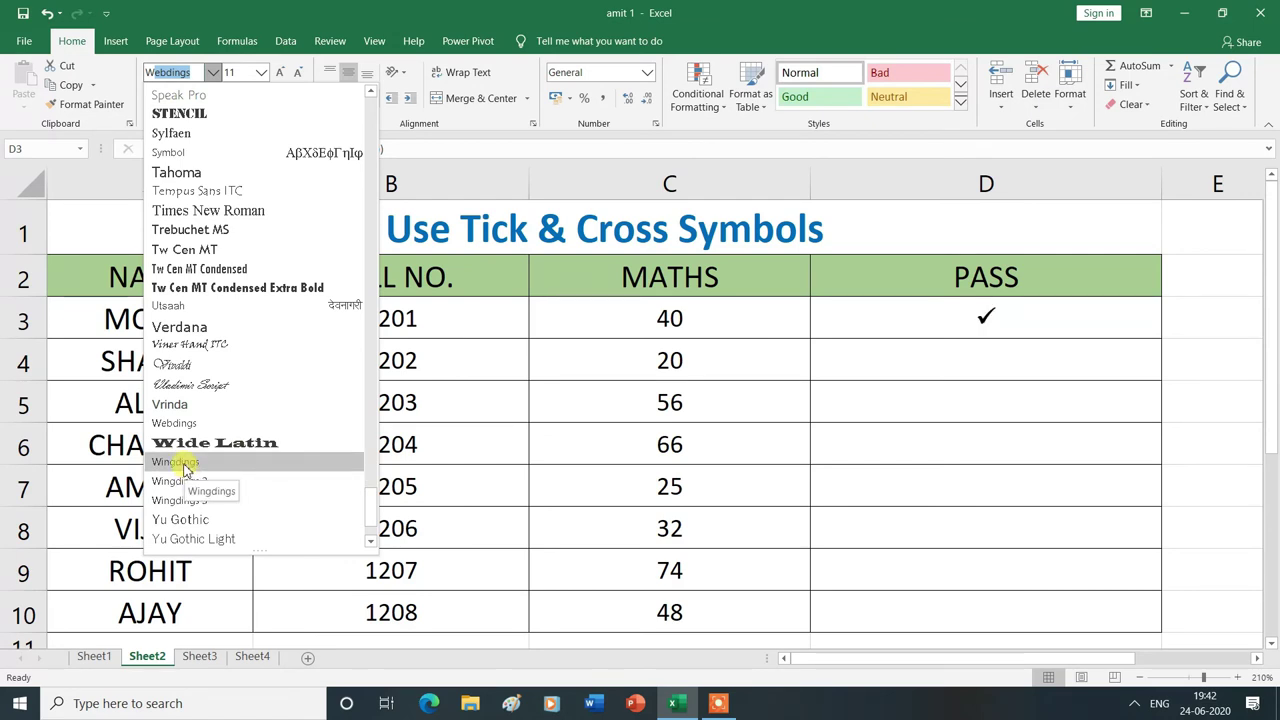
pyautogui.click(184, 463)
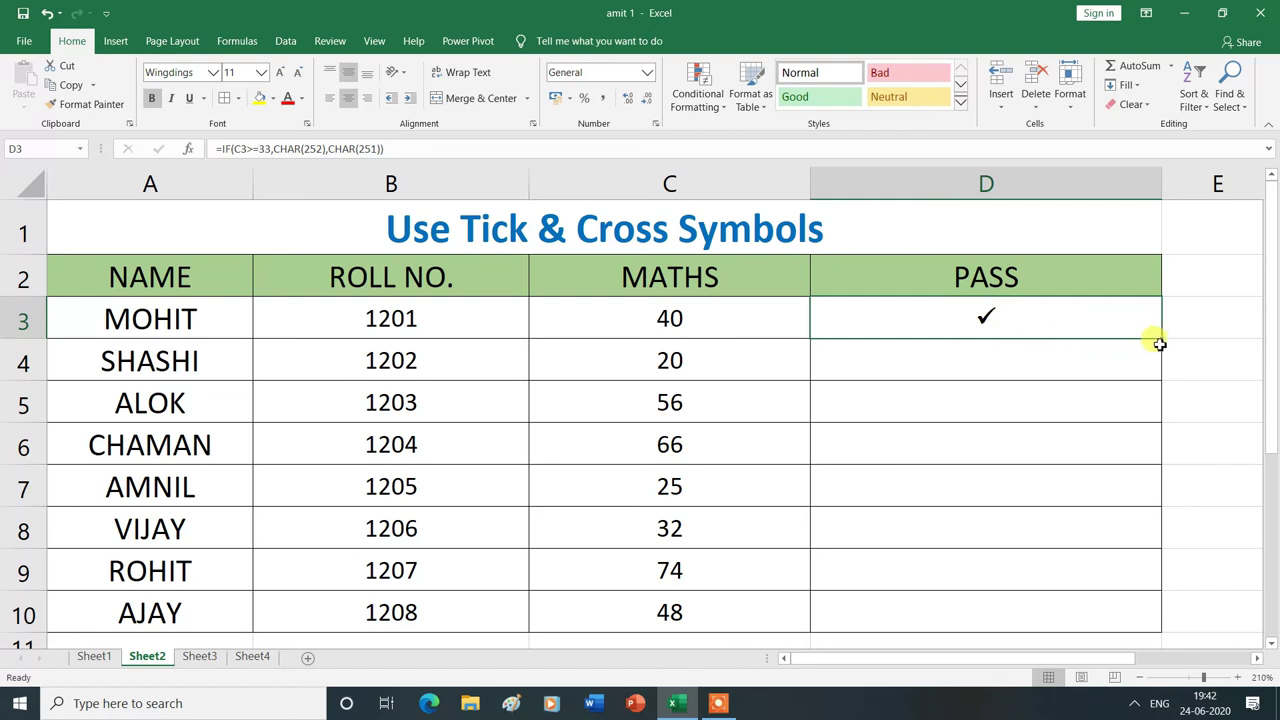
# Fill D3's formula down to D10, showing crosses for scores 20, 25 and 32
pyautogui.moveTo(1160, 338); pyautogui.dragTo(1166, 612)
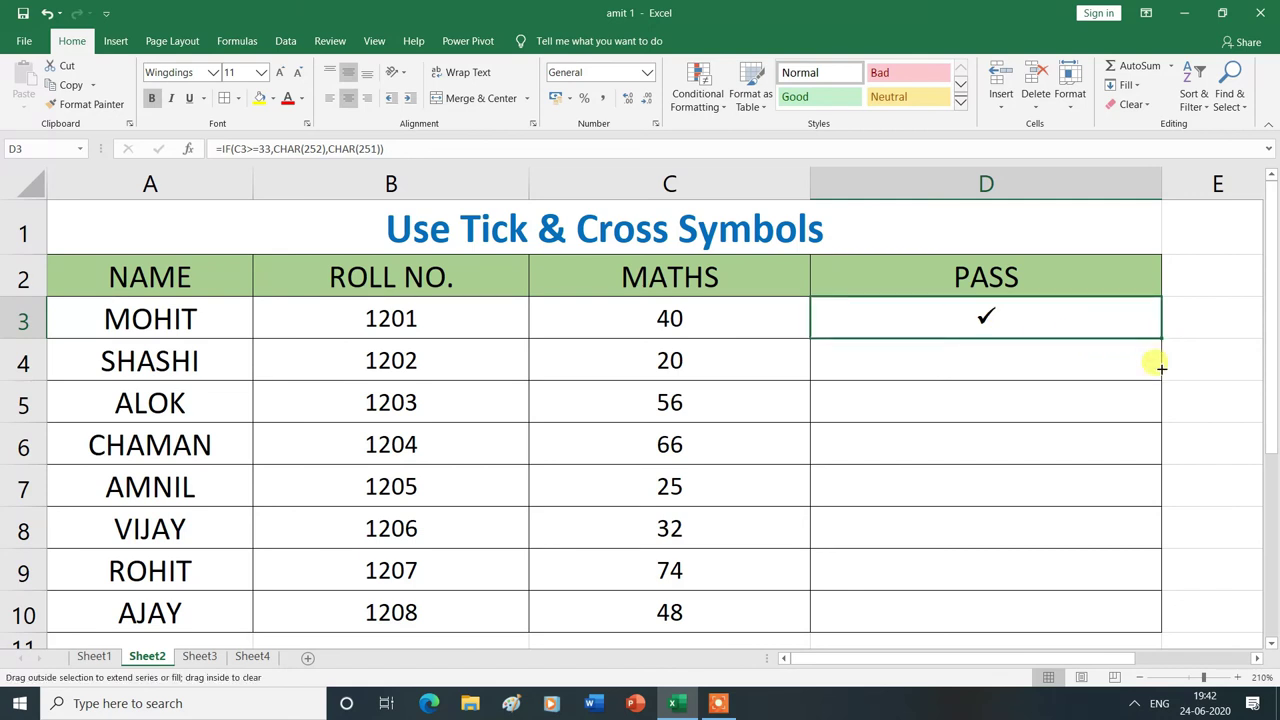
pyautogui.moveTo(1166, 612); pyautogui.dragTo(1166, 616)
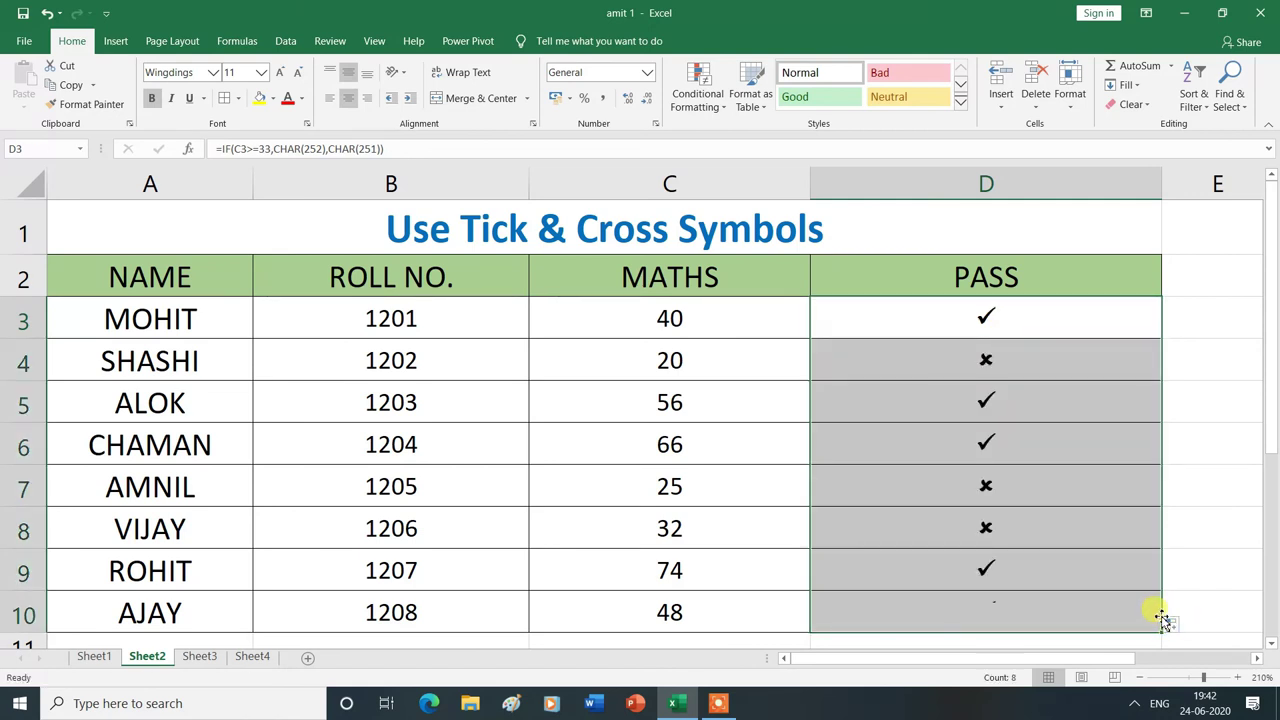
pyautogui.click(1223, 400)
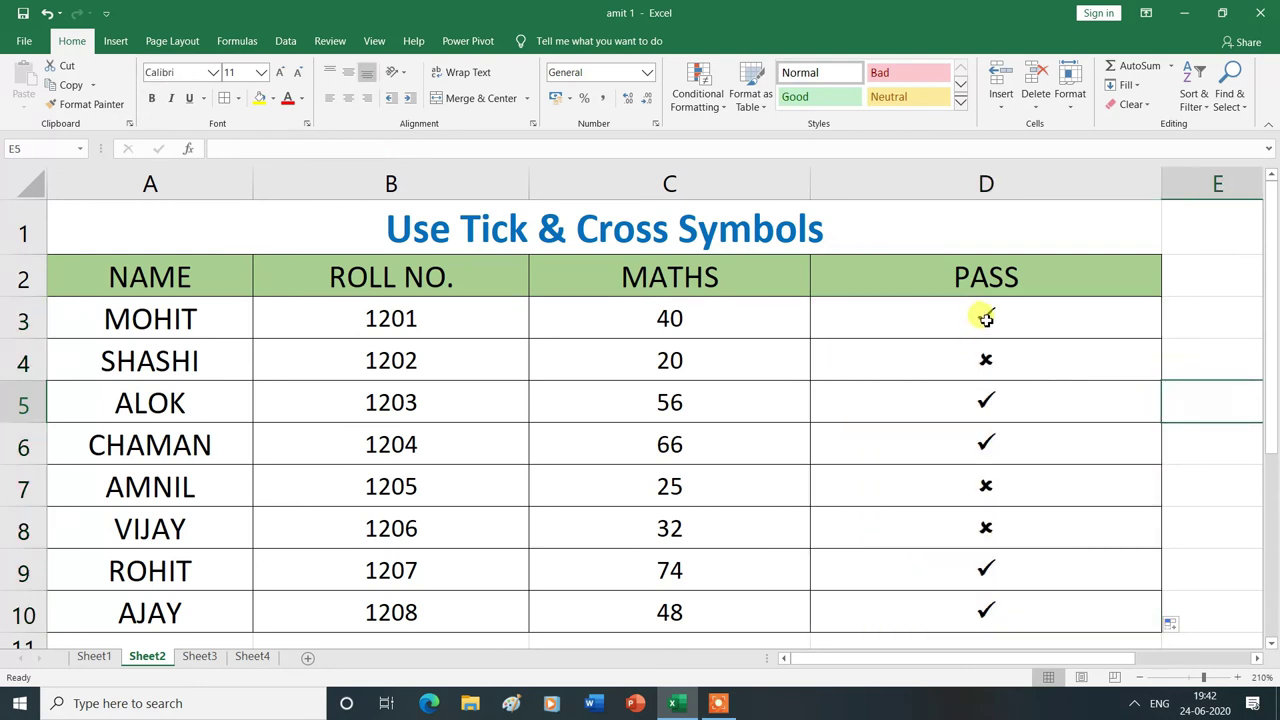